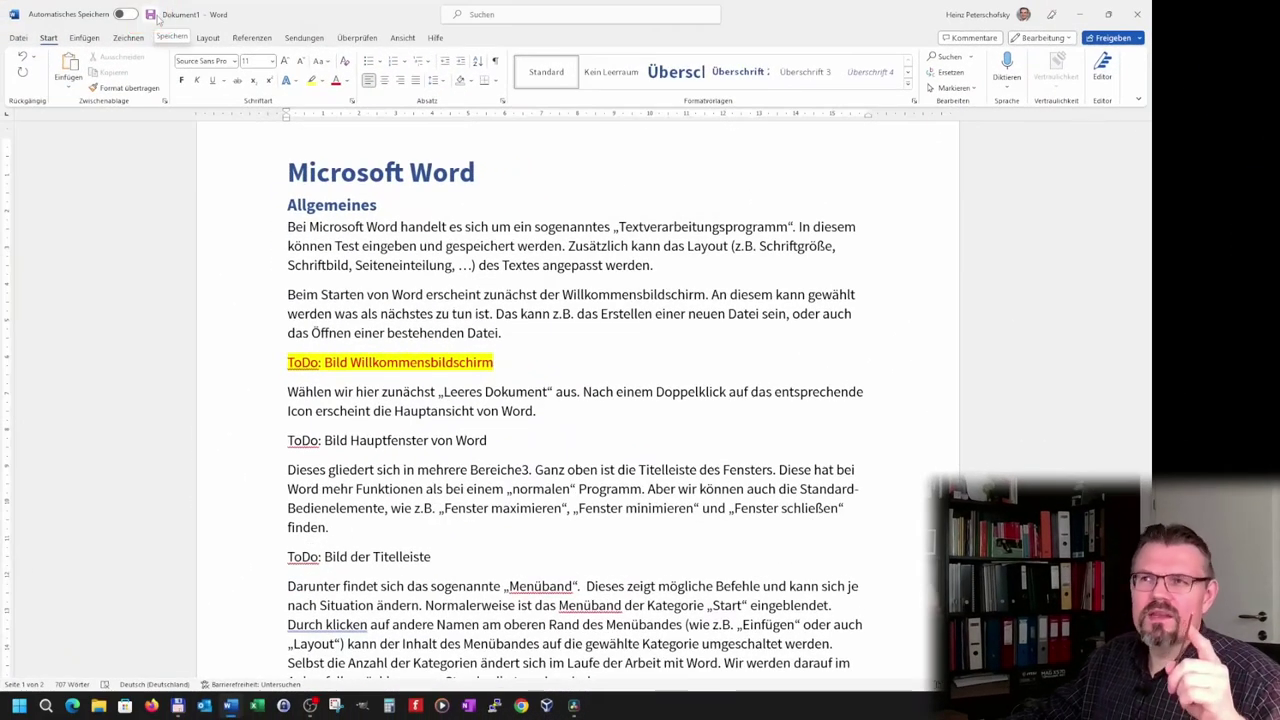
- Check the File > Speichern unter page, then reopen the save prompt proposing 'Microsoft Word' in OneDrive Documents
left_click(151, 15)
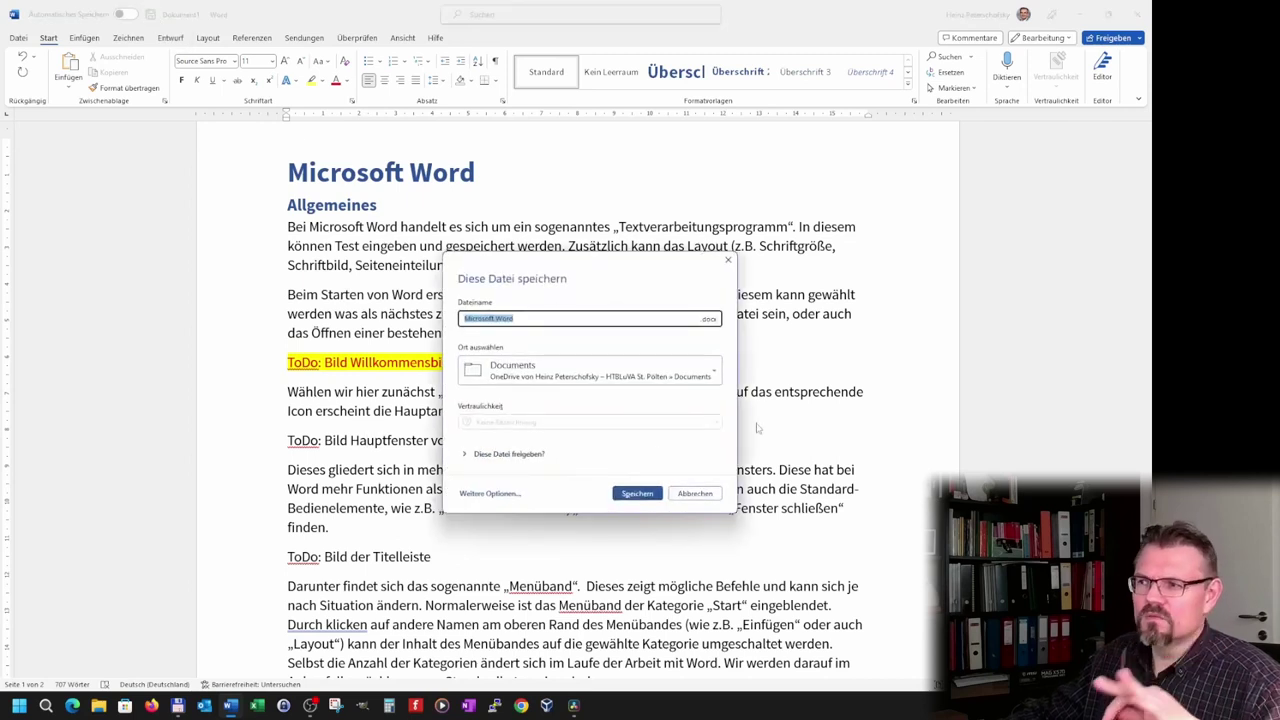
left_click(708, 494)
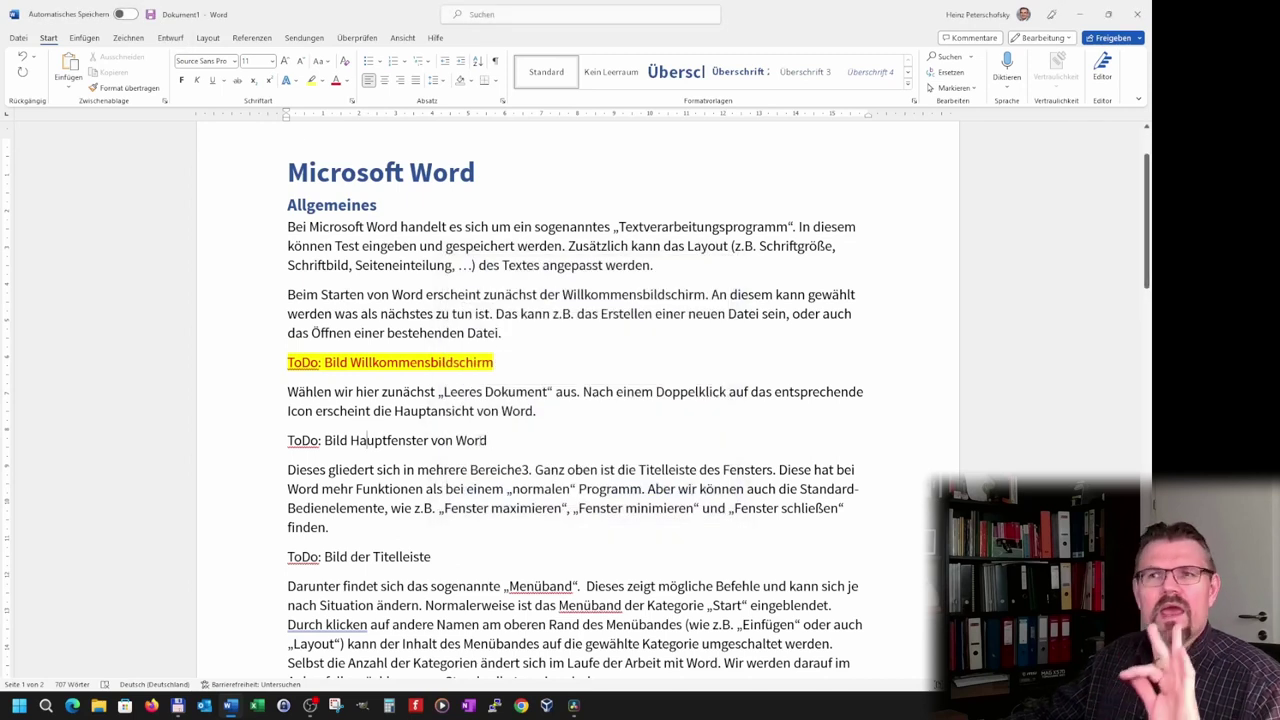
left_click(18, 38)
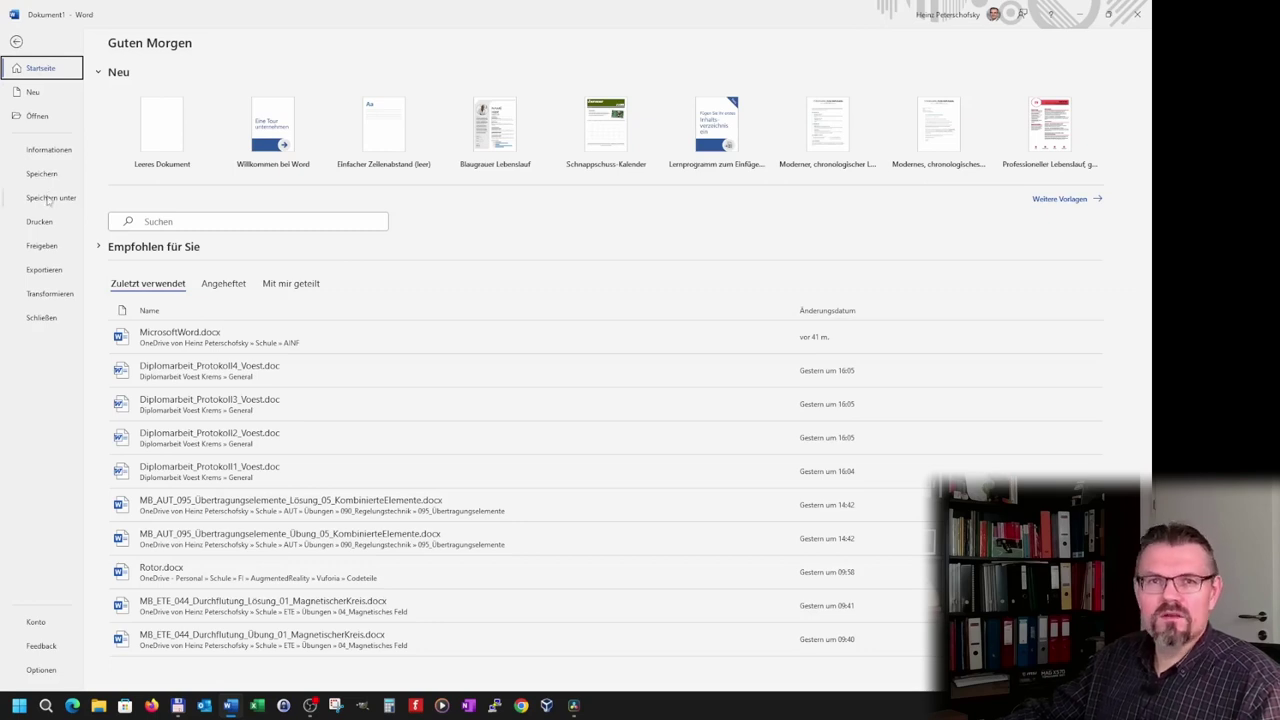
left_click(48, 196)
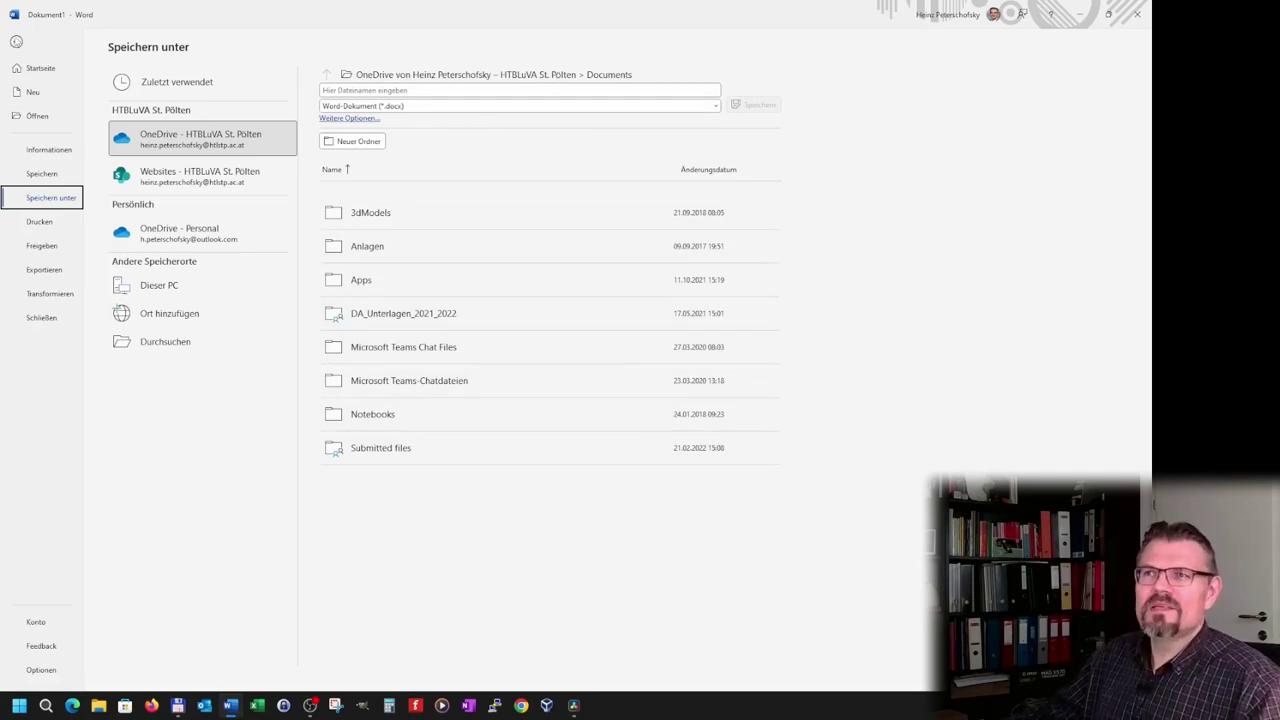
key("Escape")
left_click(151, 15)
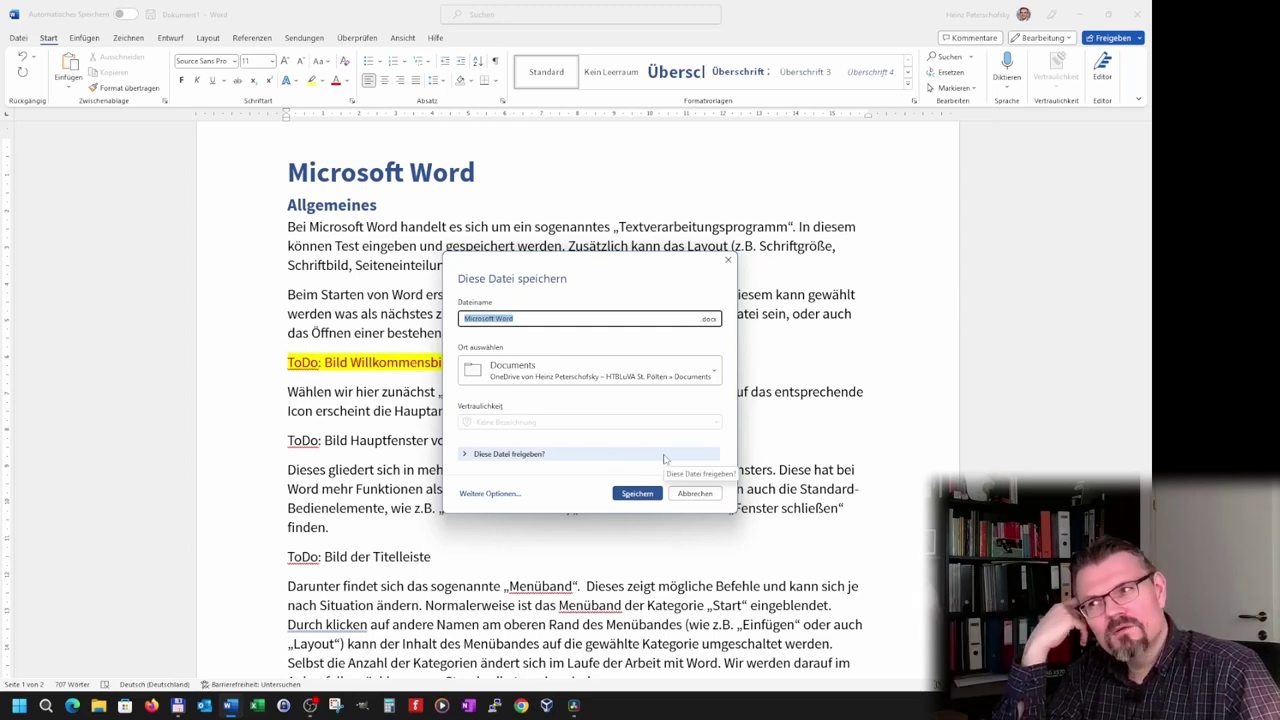
- Keep Documents as the prompt's location, cancel it, and go to File > Speichern unter
left_click(589, 366)
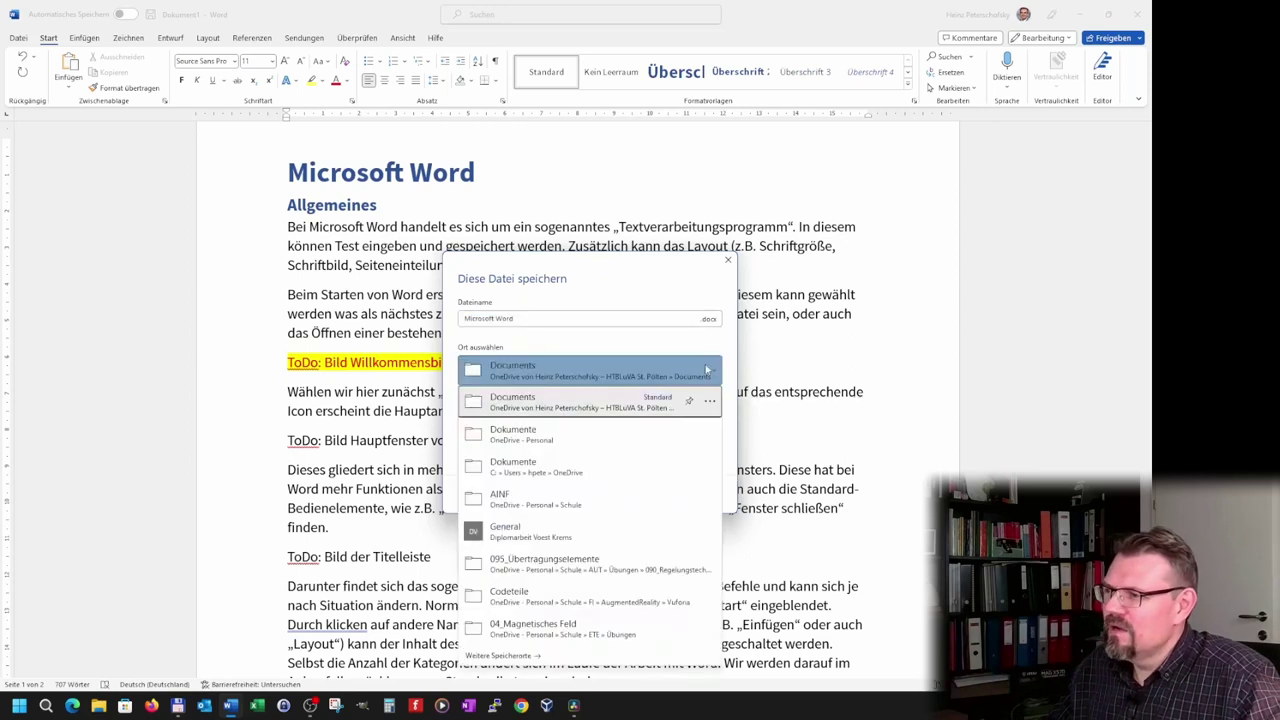
left_click(590, 344)
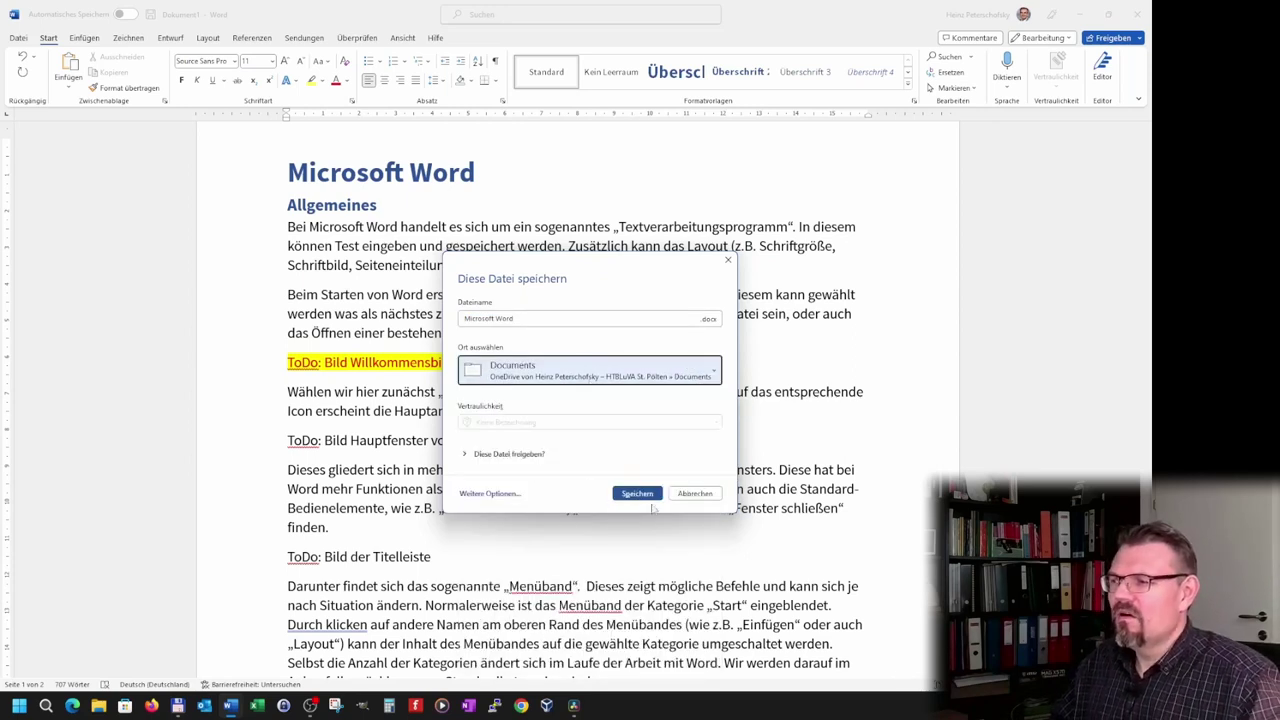
left_click(694, 493)
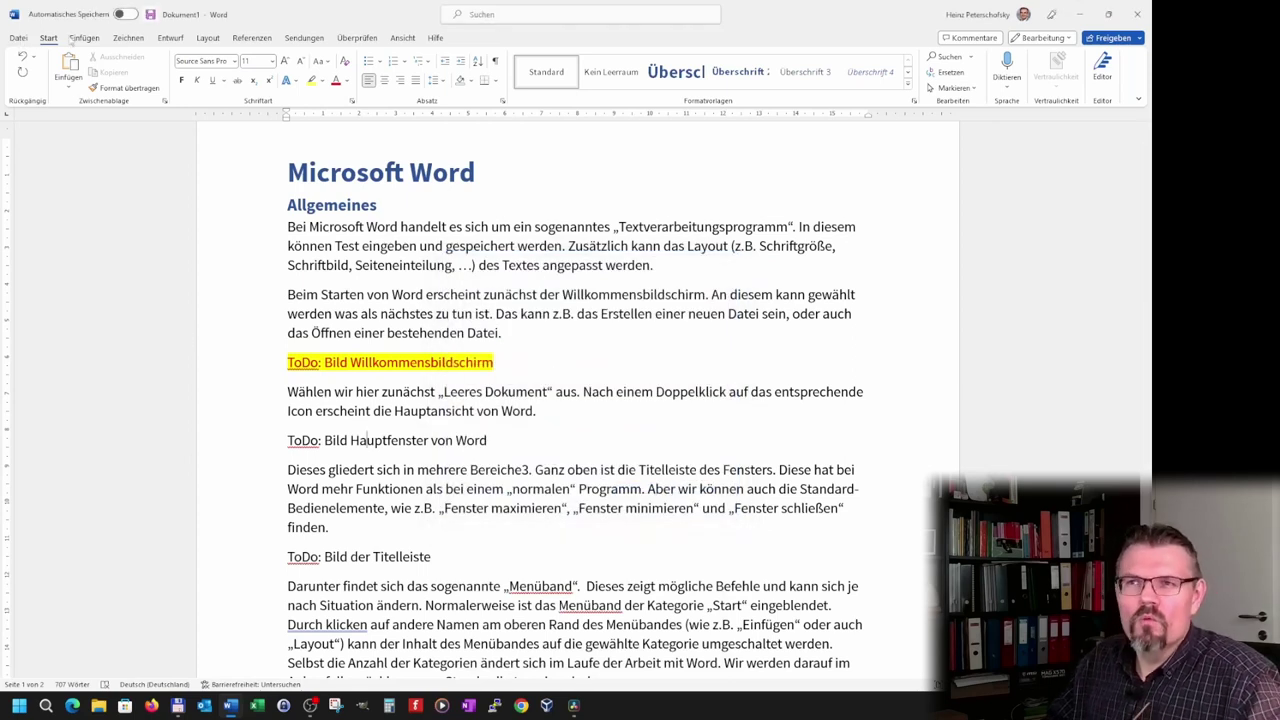
left_click(17, 38)
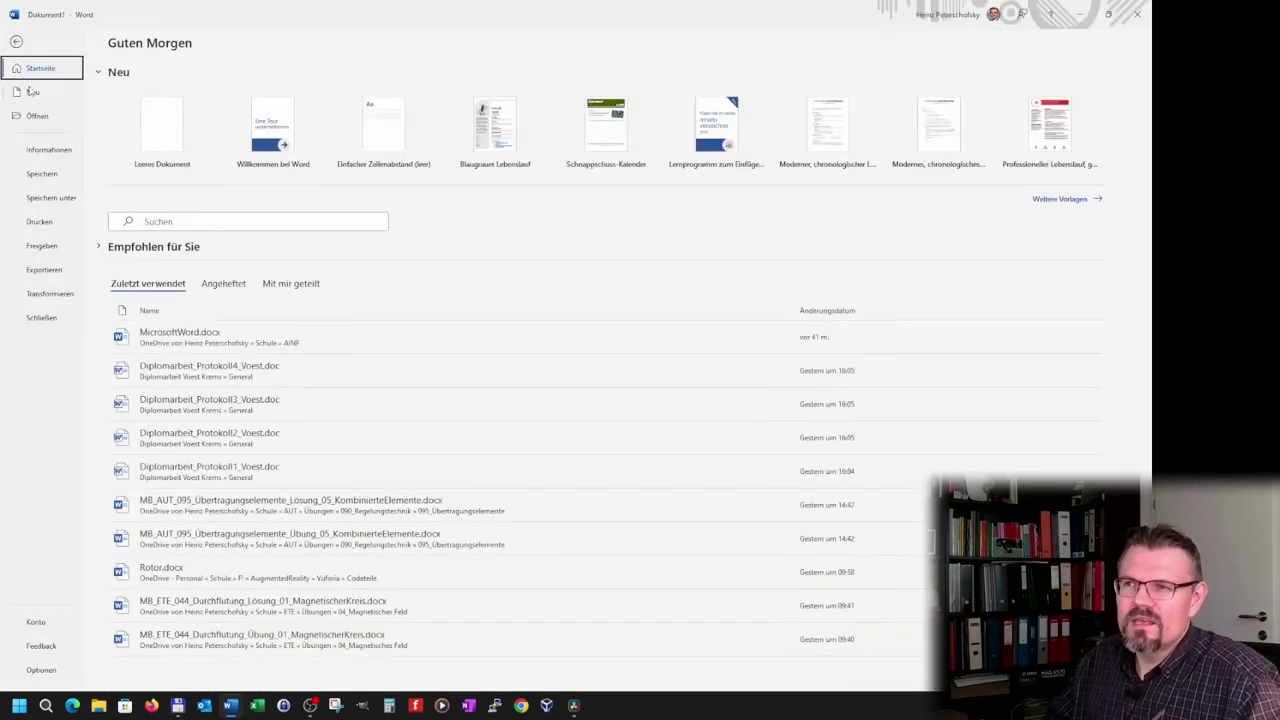
left_click(47, 177)
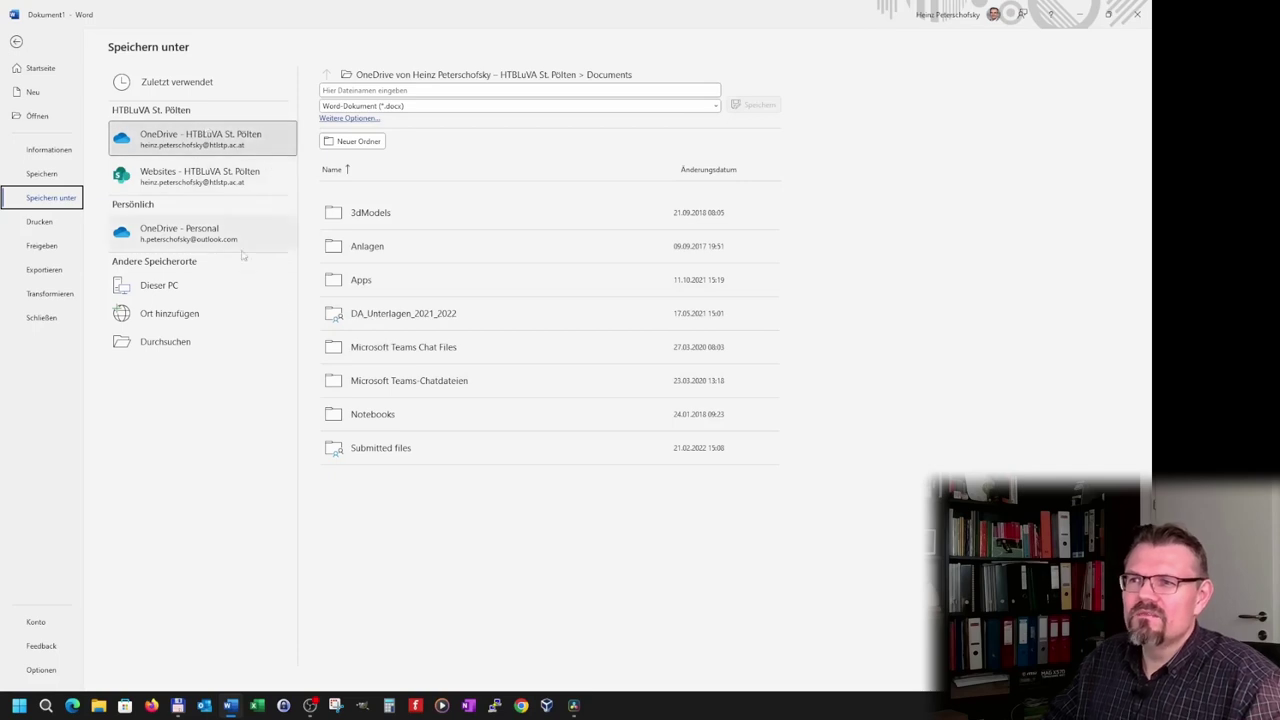
- Browse this PC, school and personal OneDrive locations, then open the full Save As window via Durchsuchen
left_click(200, 286)
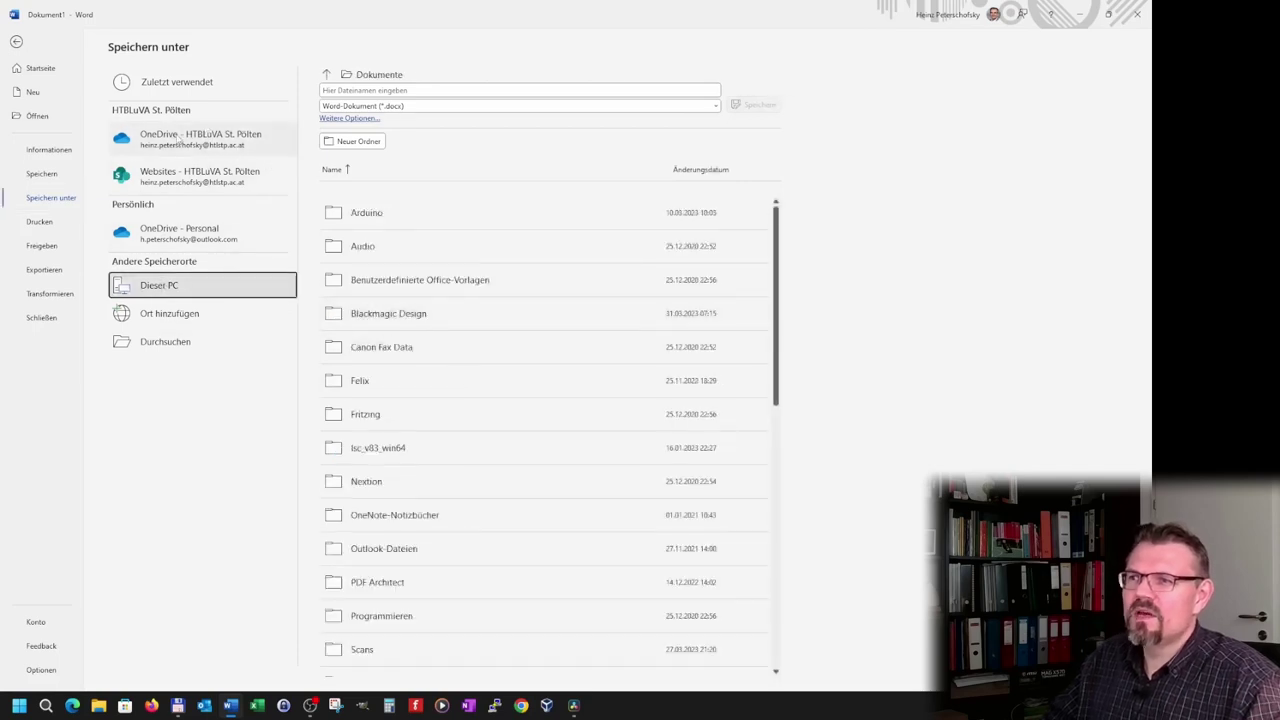
left_click(215, 140)
left_click(194, 238)
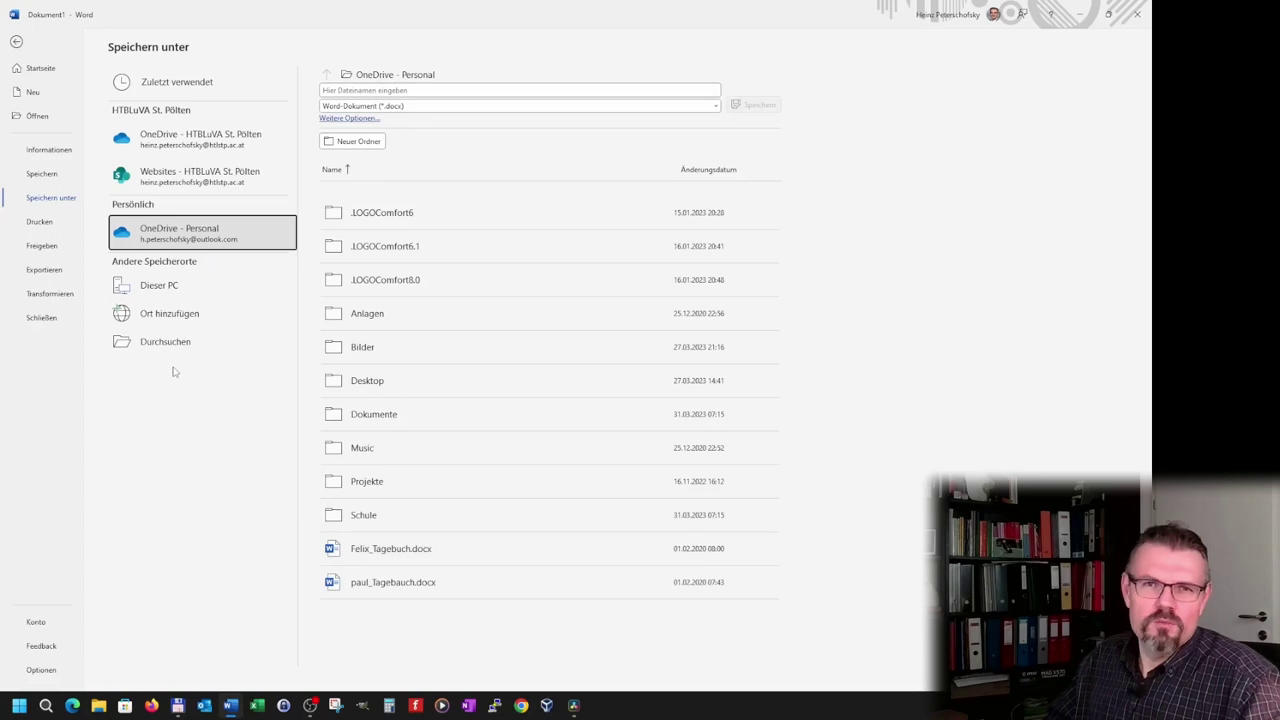
left_click(171, 287)
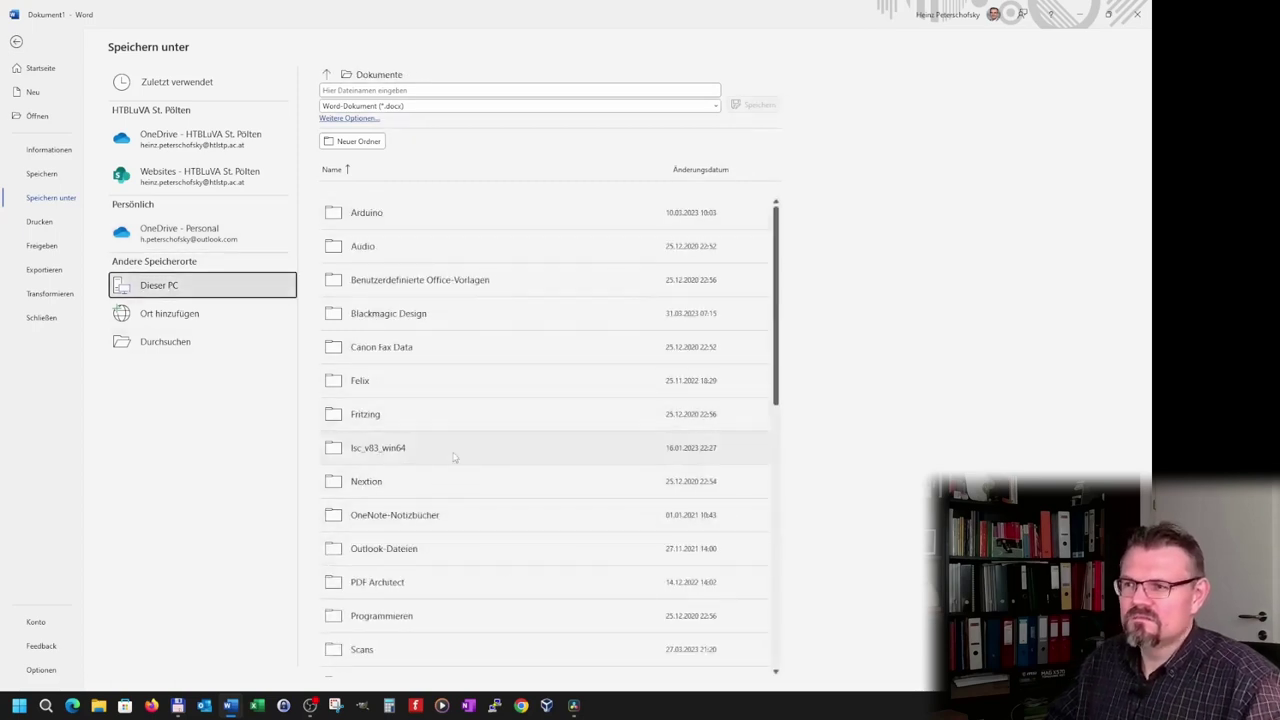
scroll(453, 457, "down", 2)
scroll(452, 506, "down", 2)
scroll(451, 531, "down", 3)
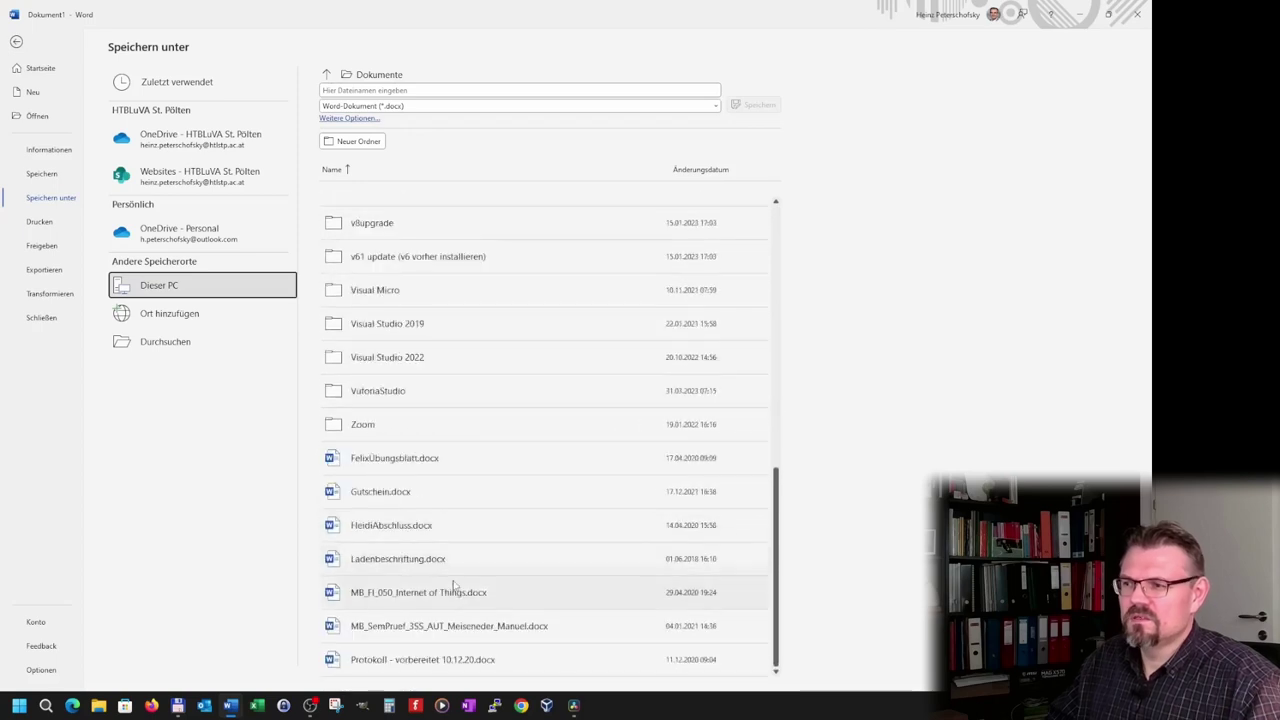
scroll(452, 578, "up", 2)
scroll(455, 570, "up", 3)
scroll(458, 565, "up", 2)
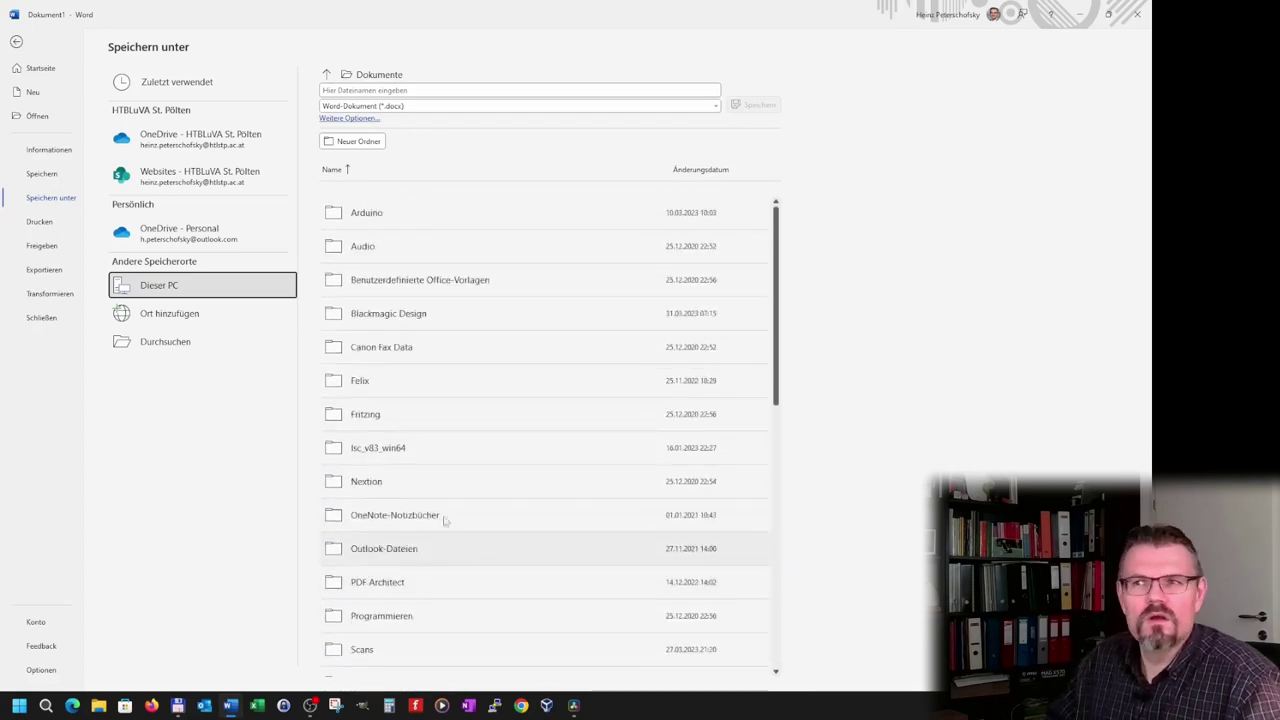
left_click(166, 350)
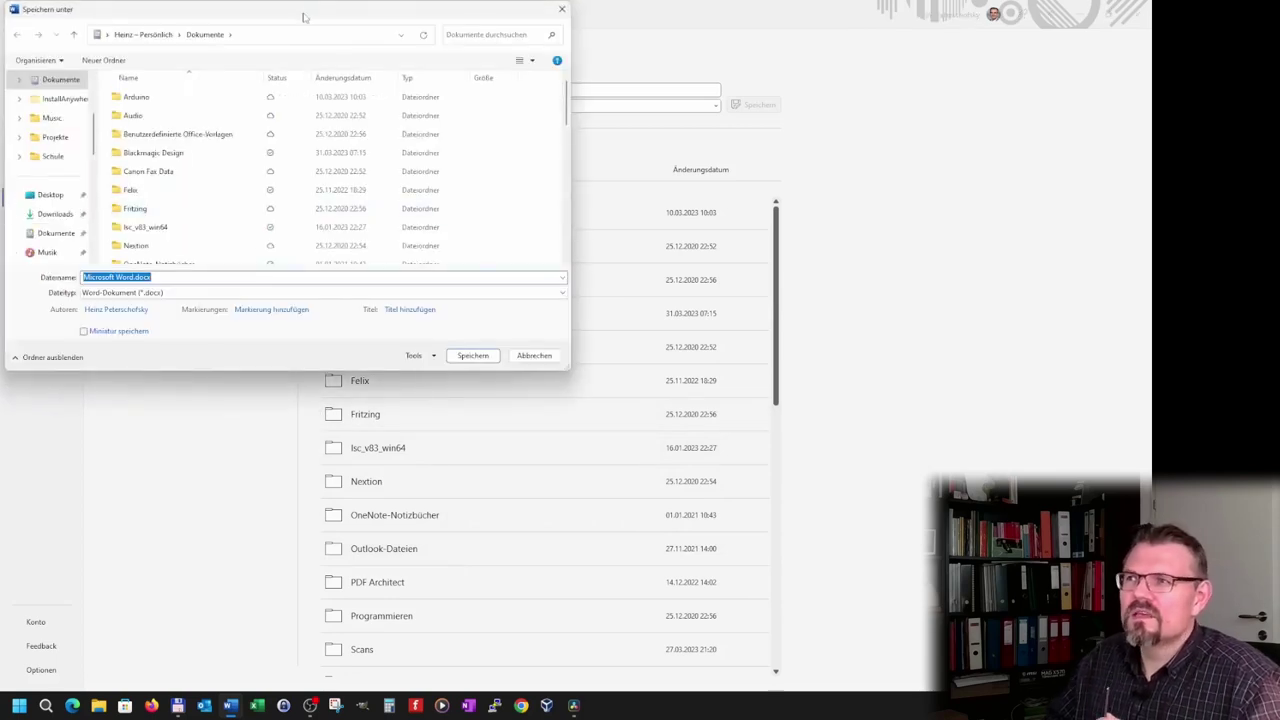
- Pick Mediatank (D:) in the Save As navigation pane and save 'Microsoft Word.docx' there
left_click_drag(304, 20, 487, 82)
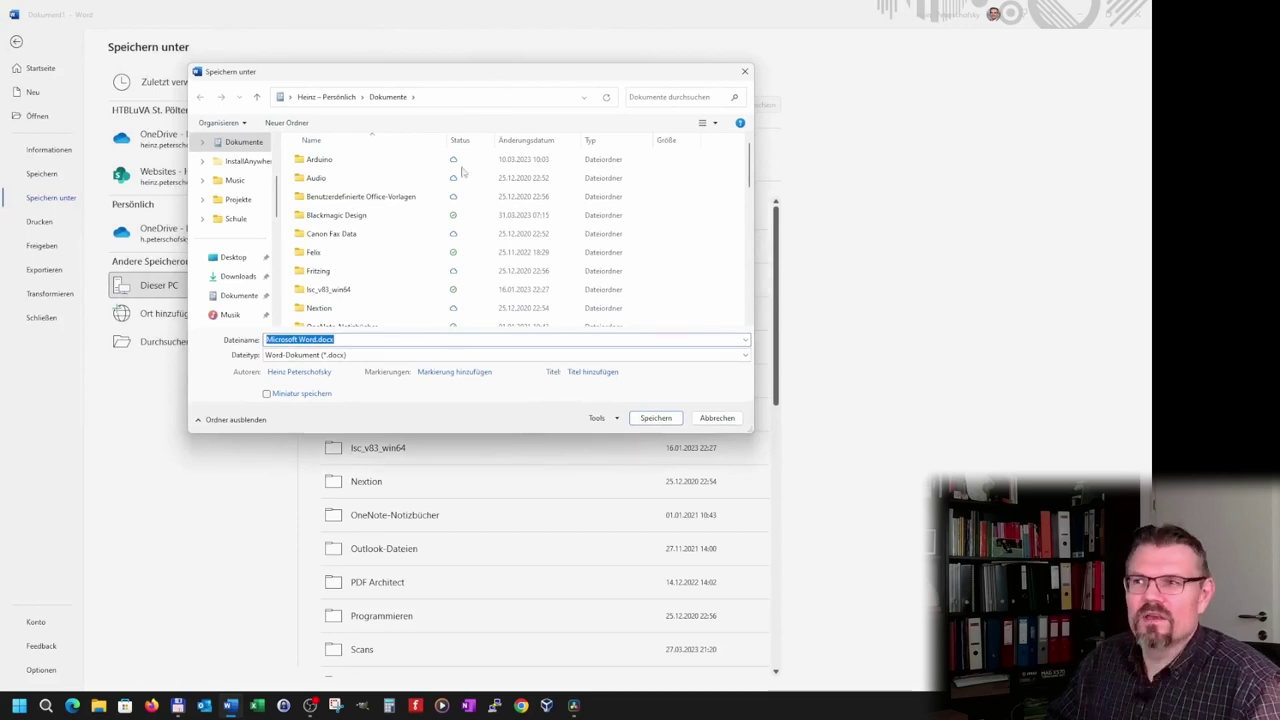
scroll(228, 305, "down", 4)
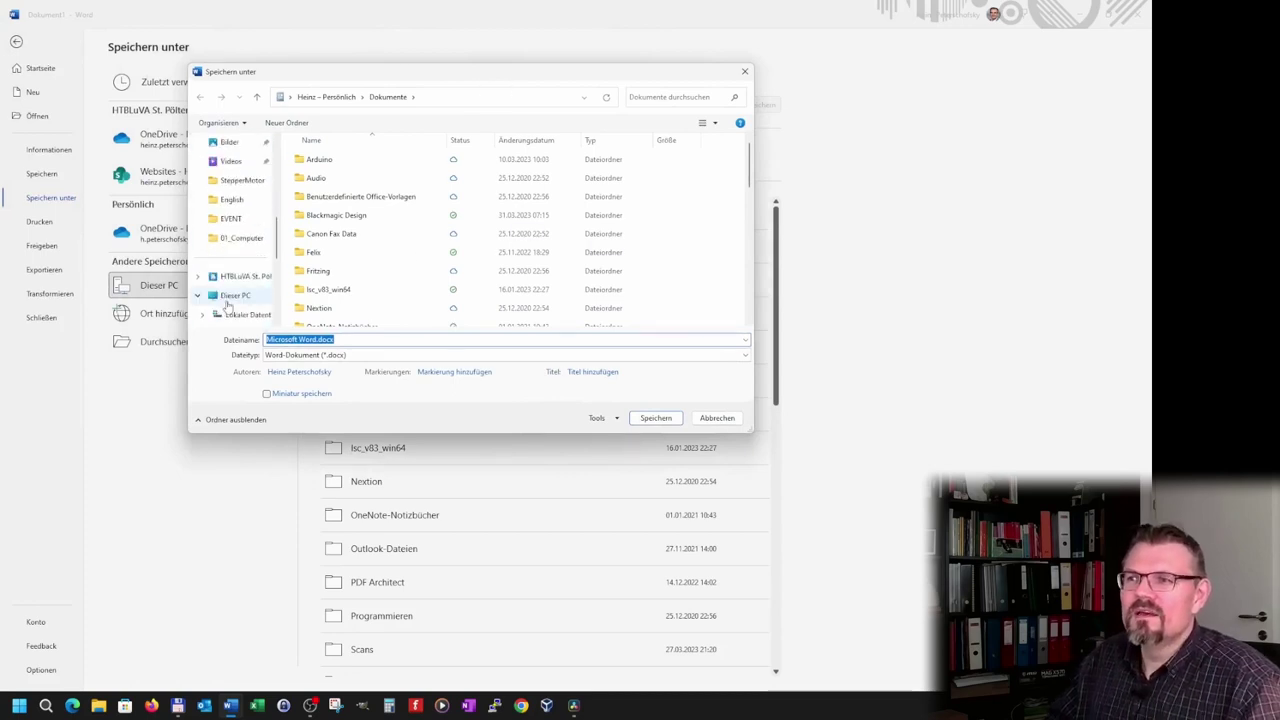
scroll(228, 300, "down", 2)
left_click(244, 257)
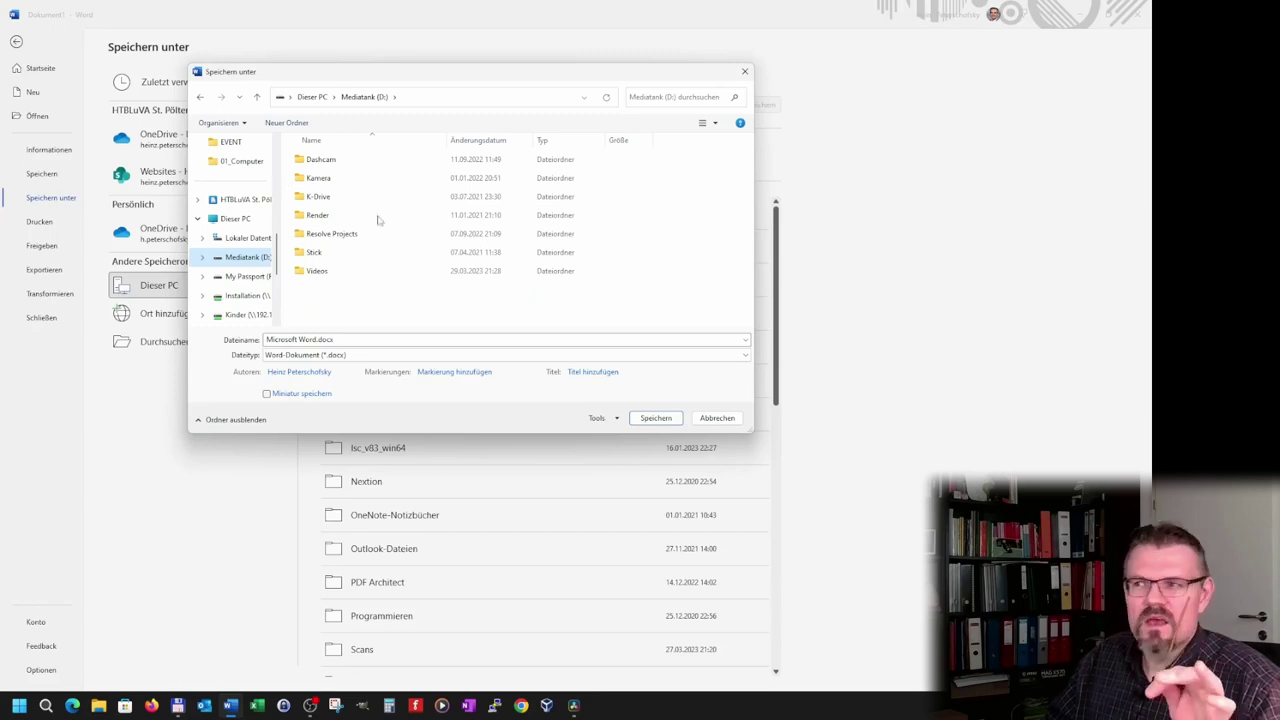
left_click(662, 418)
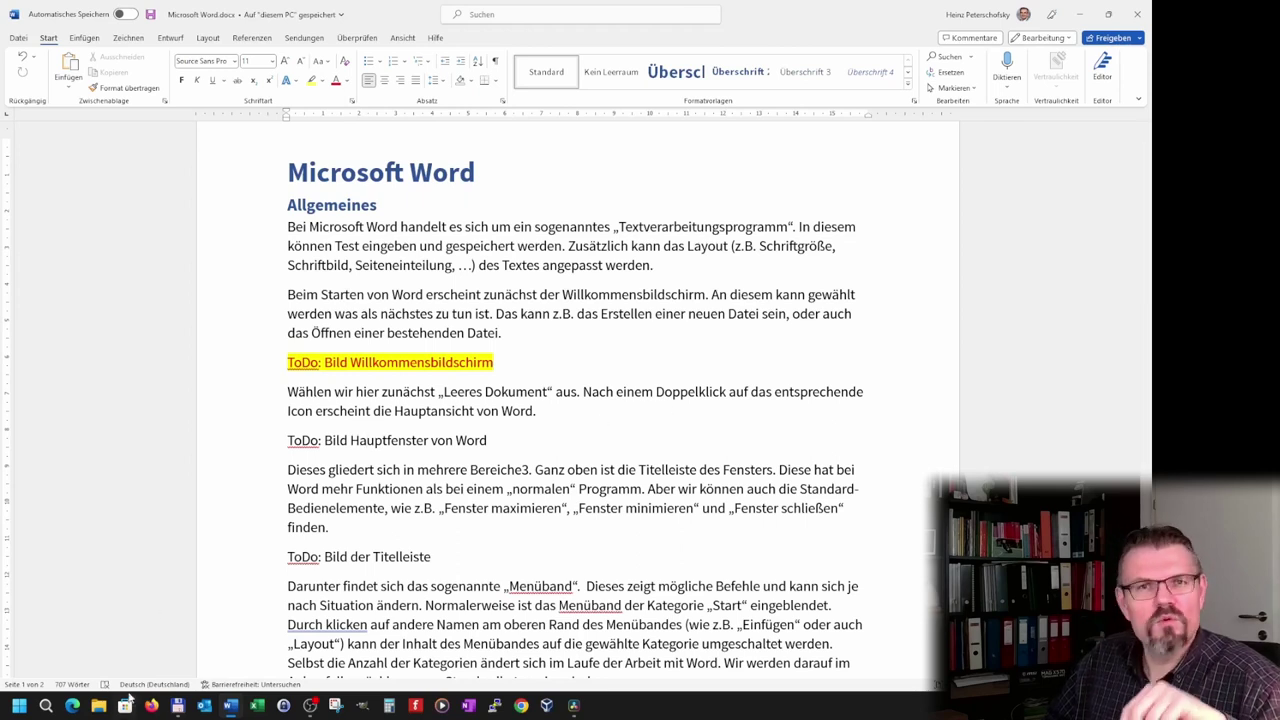
- Find Microsoft Word.docx on Mediatank (D:) in File Explorer, close Word, and reopen the file
left_click(98, 705)
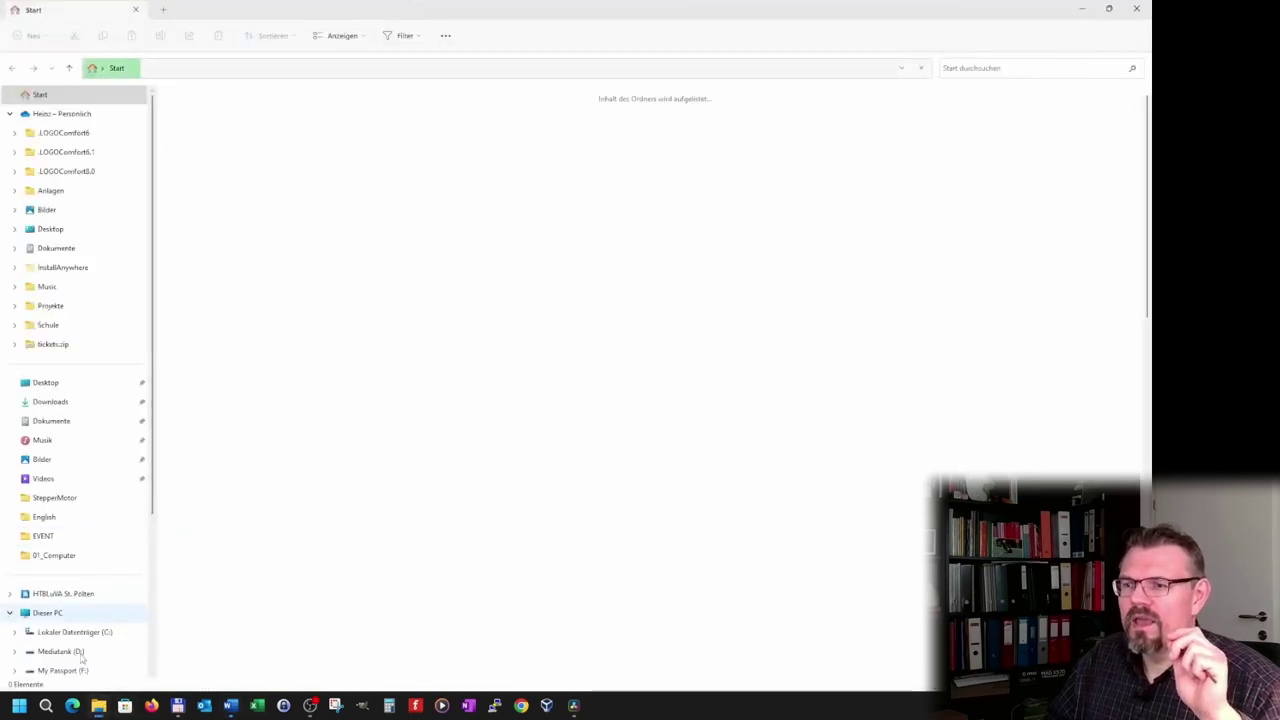
left_click(77, 651)
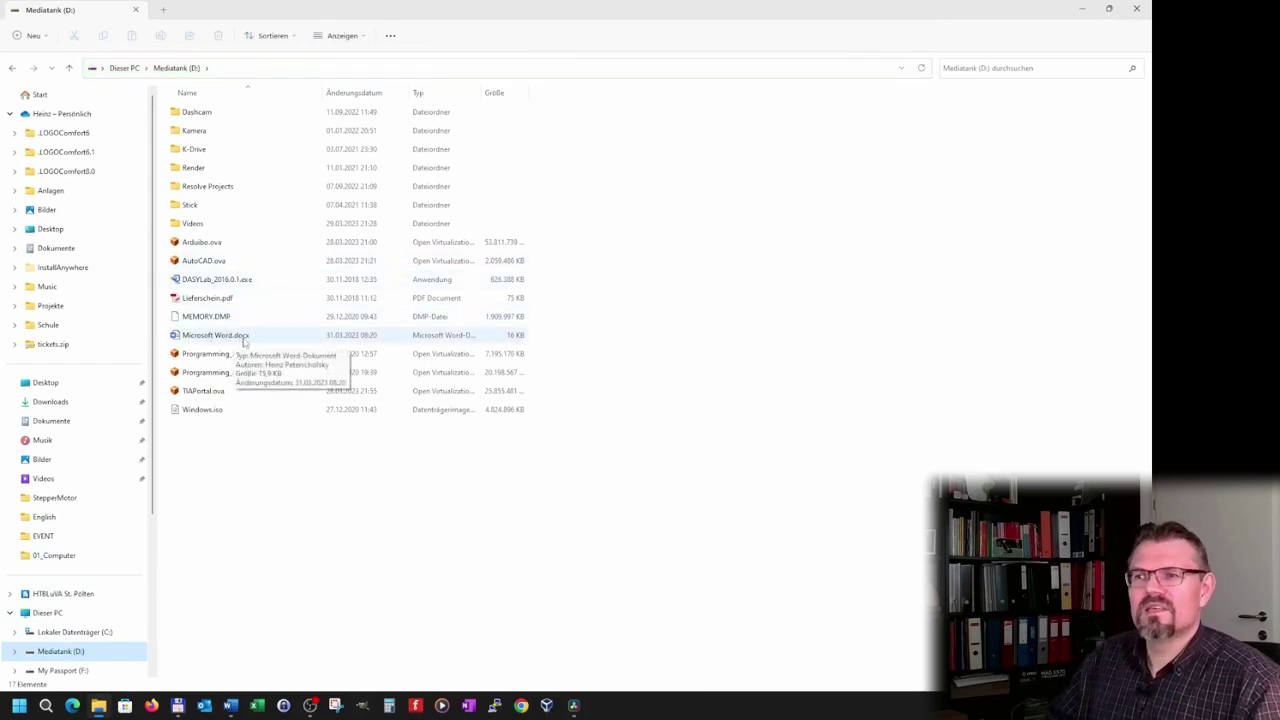
left_click(244, 339)
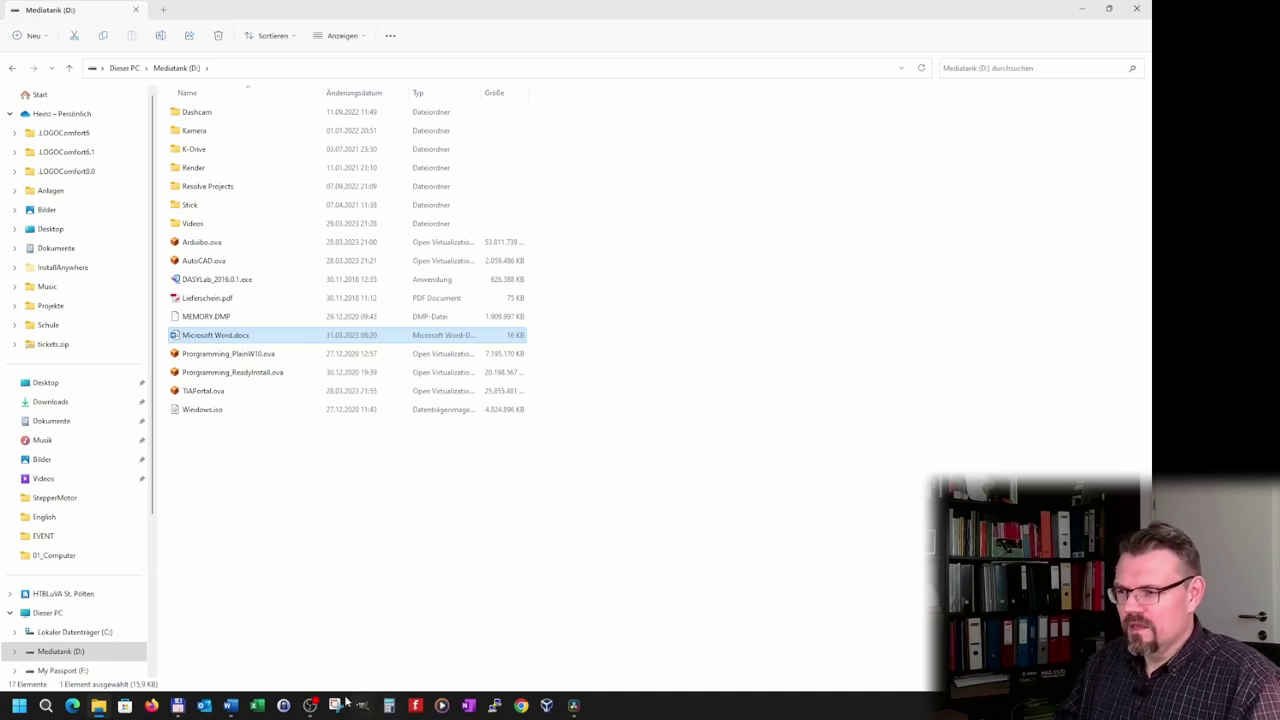
left_click(228, 708)
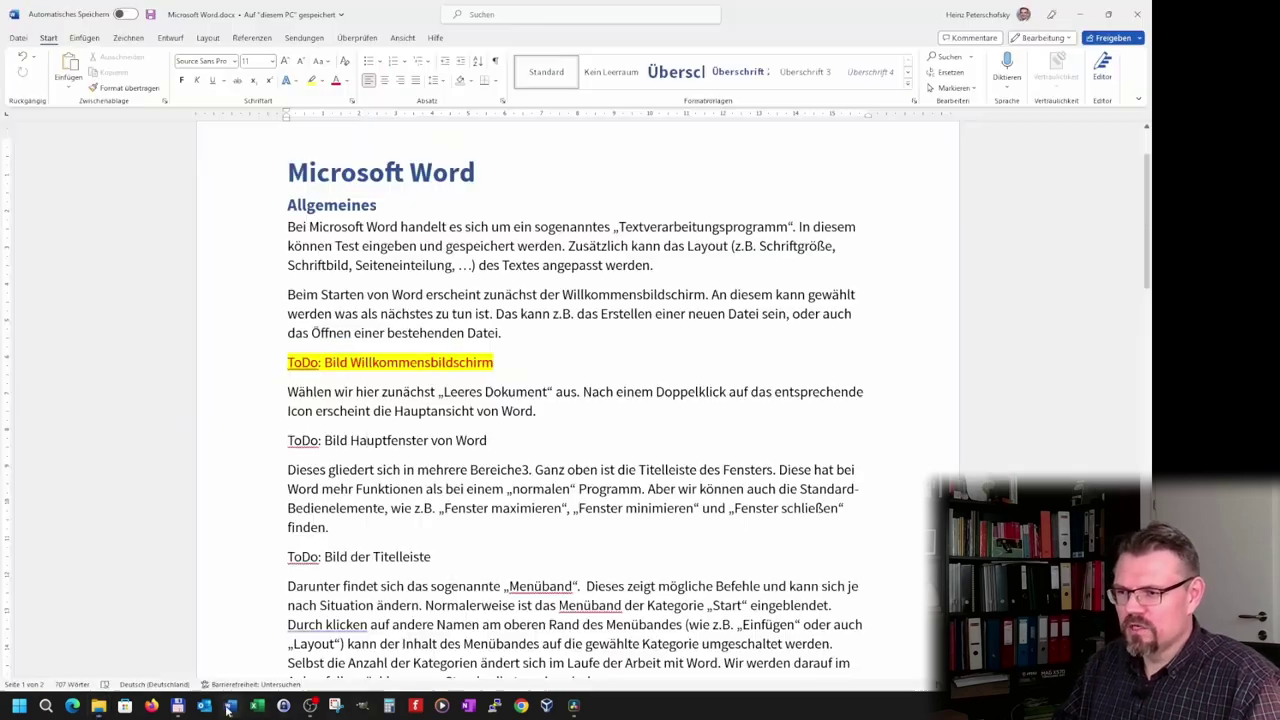
left_click(1139, 13)
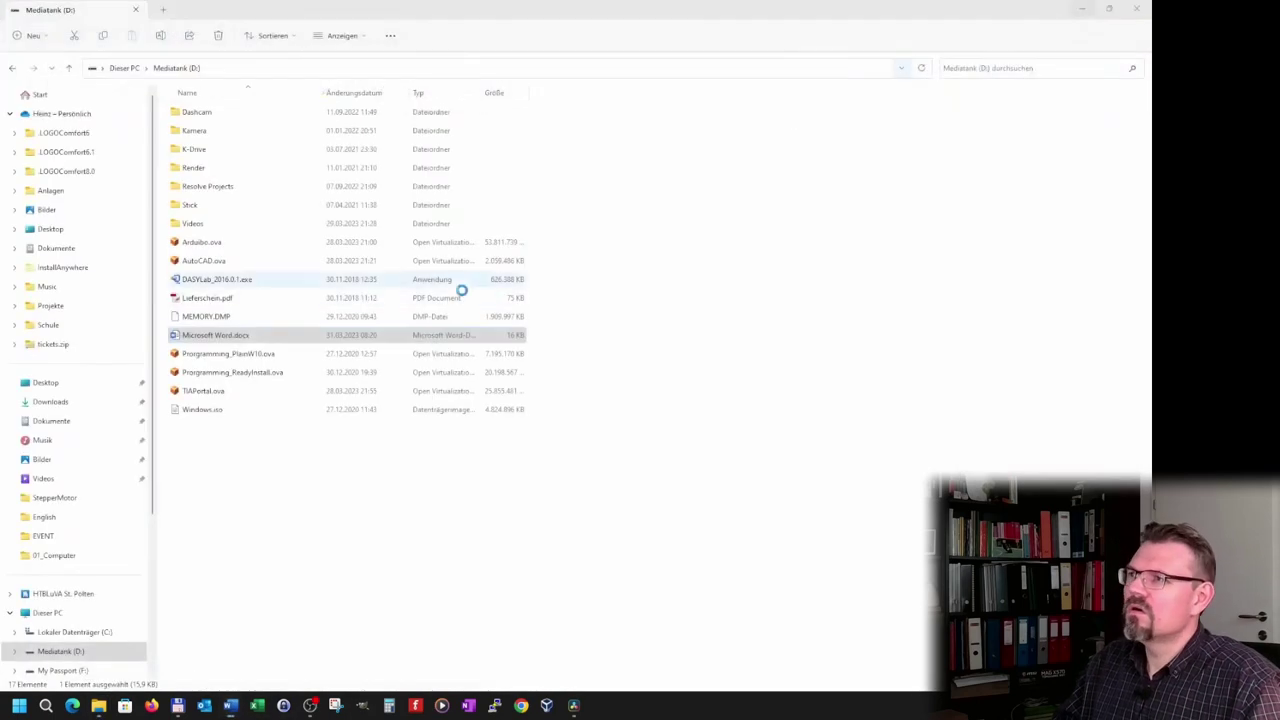
double_click(190, 336)
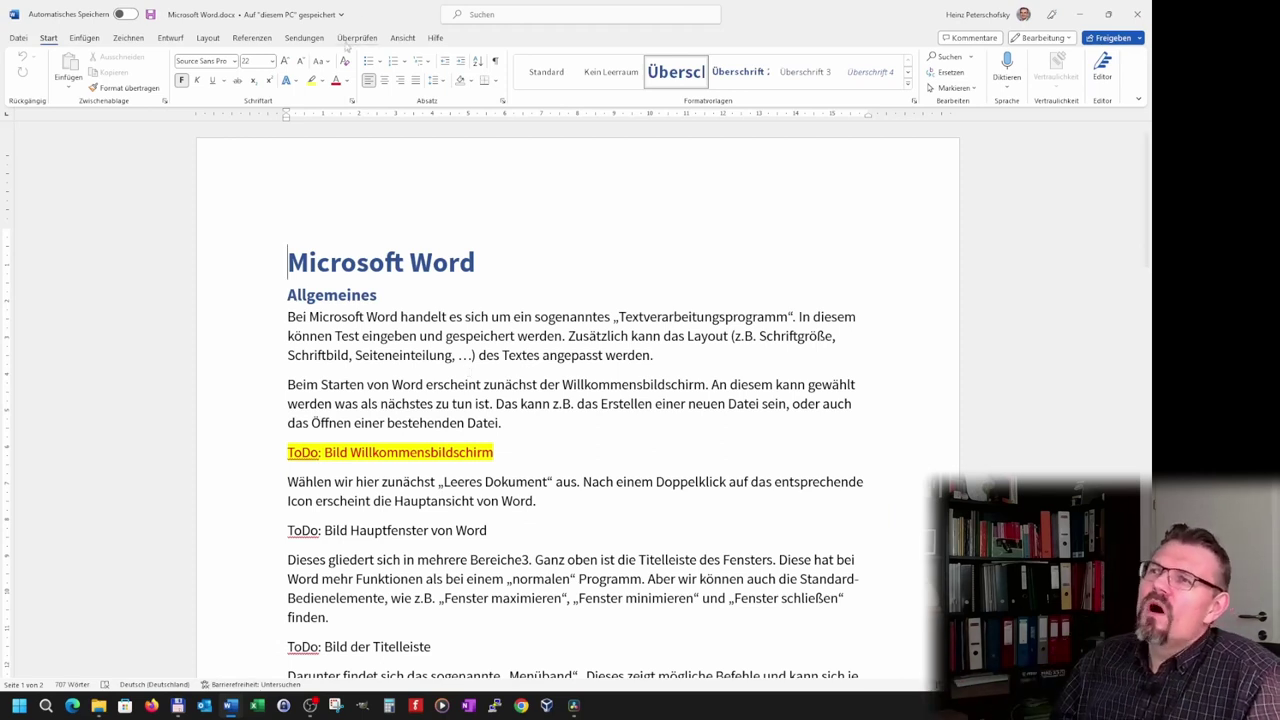
left_click(121, 15)
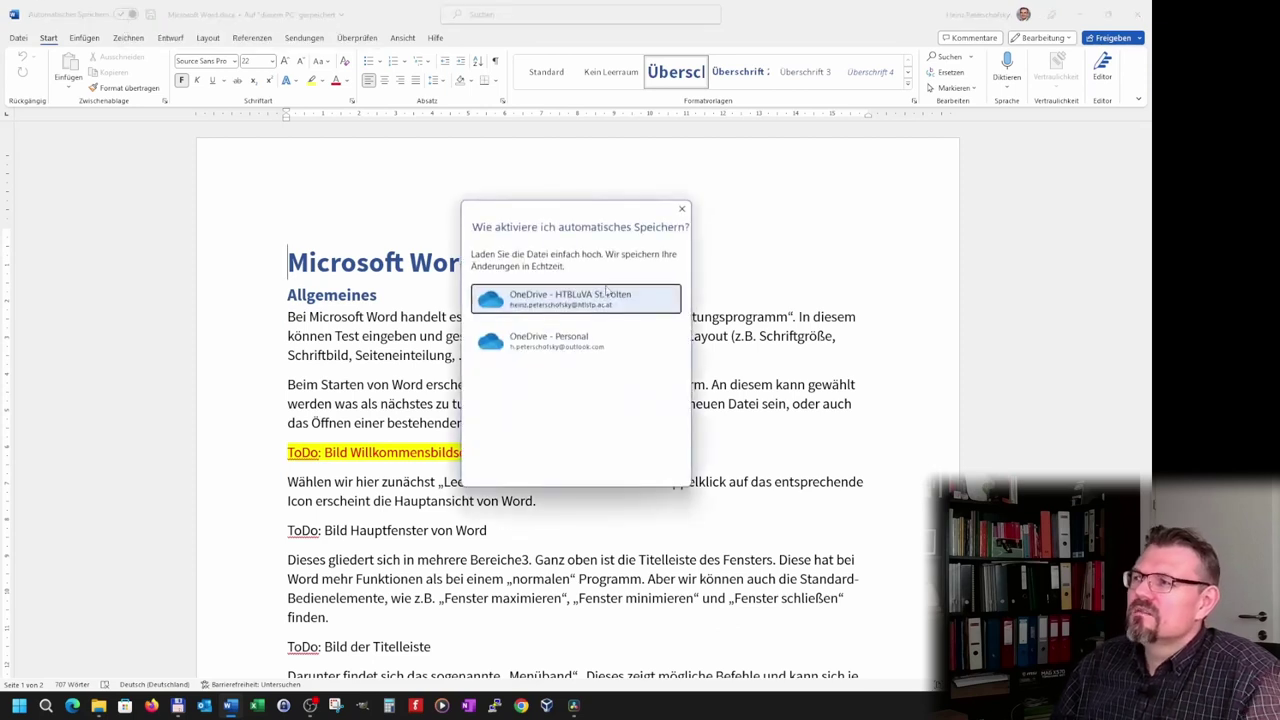
left_click(681, 210)
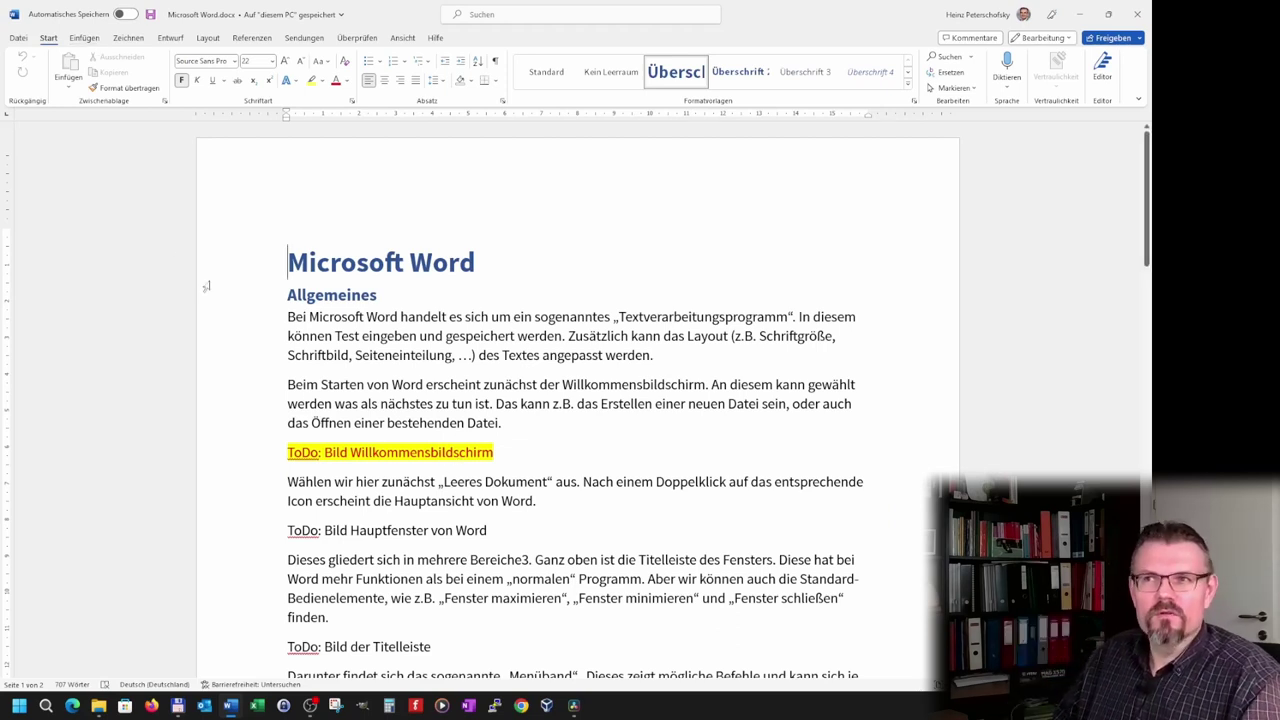
- On the Speichern unter page, browse OneDrive - Personal into Schule > AINF
left_click(14, 38)
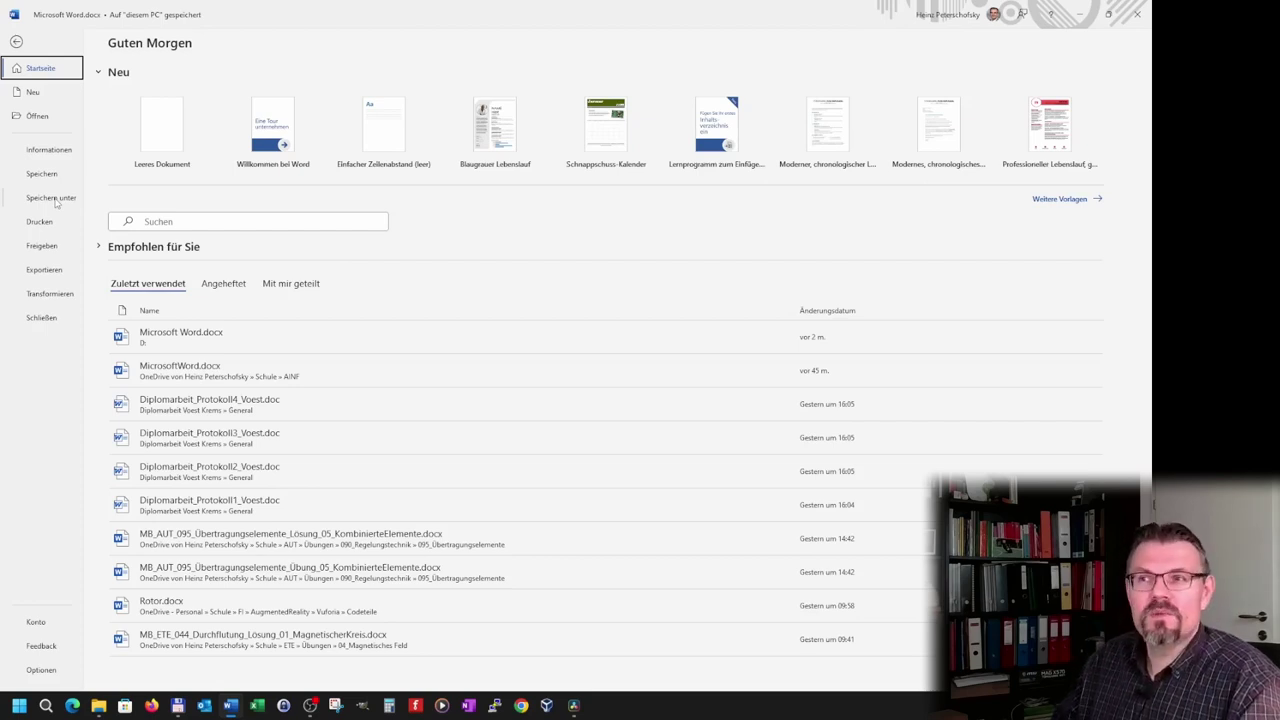
left_click(45, 172)
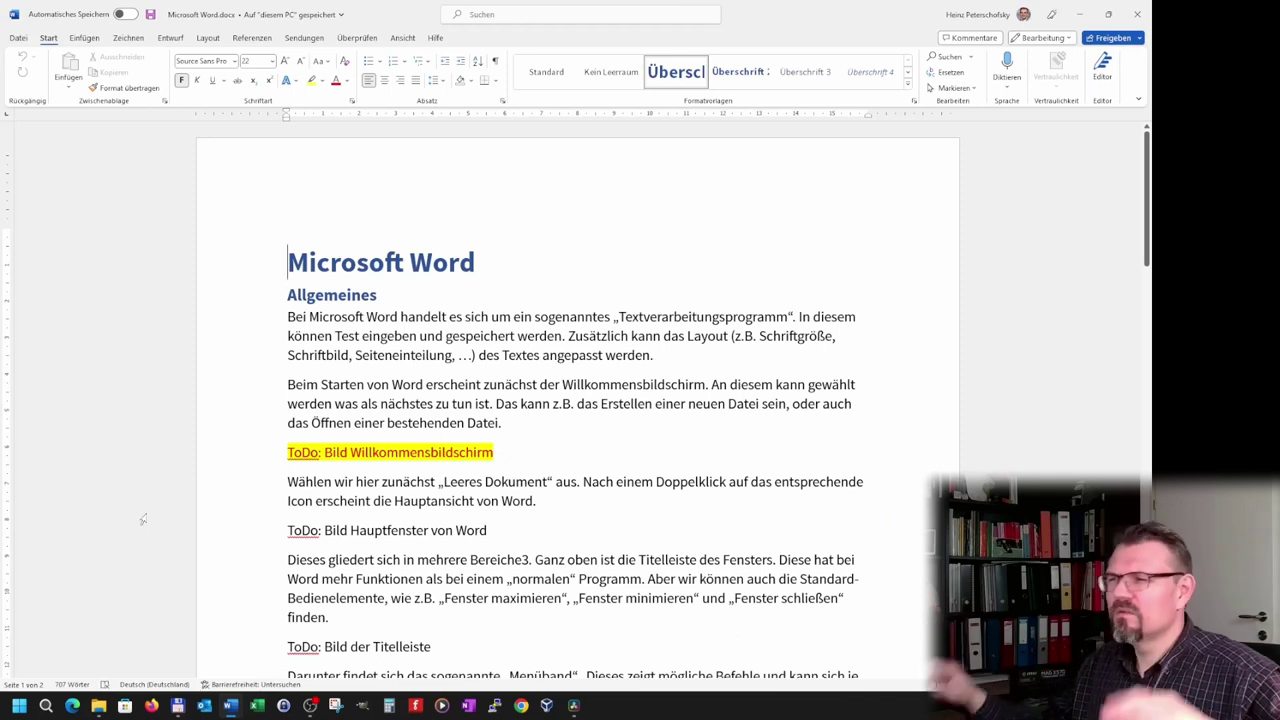
left_click(17, 38)
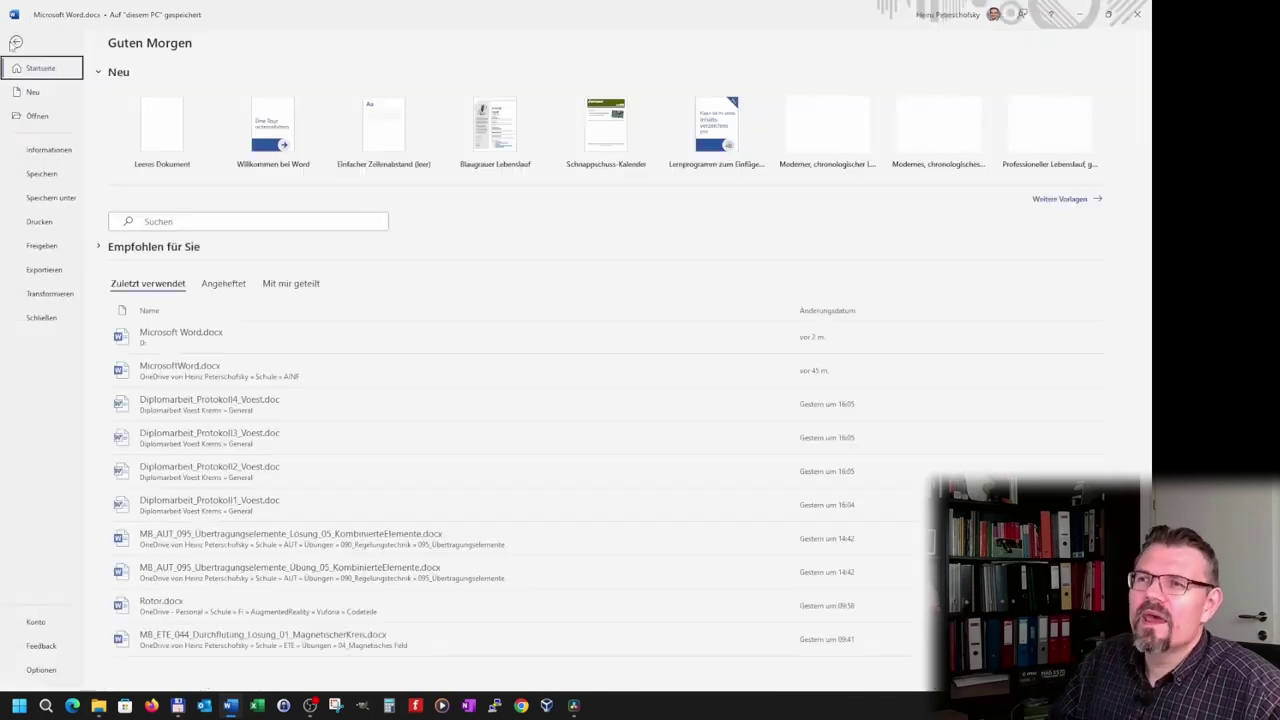
left_click(50, 197)
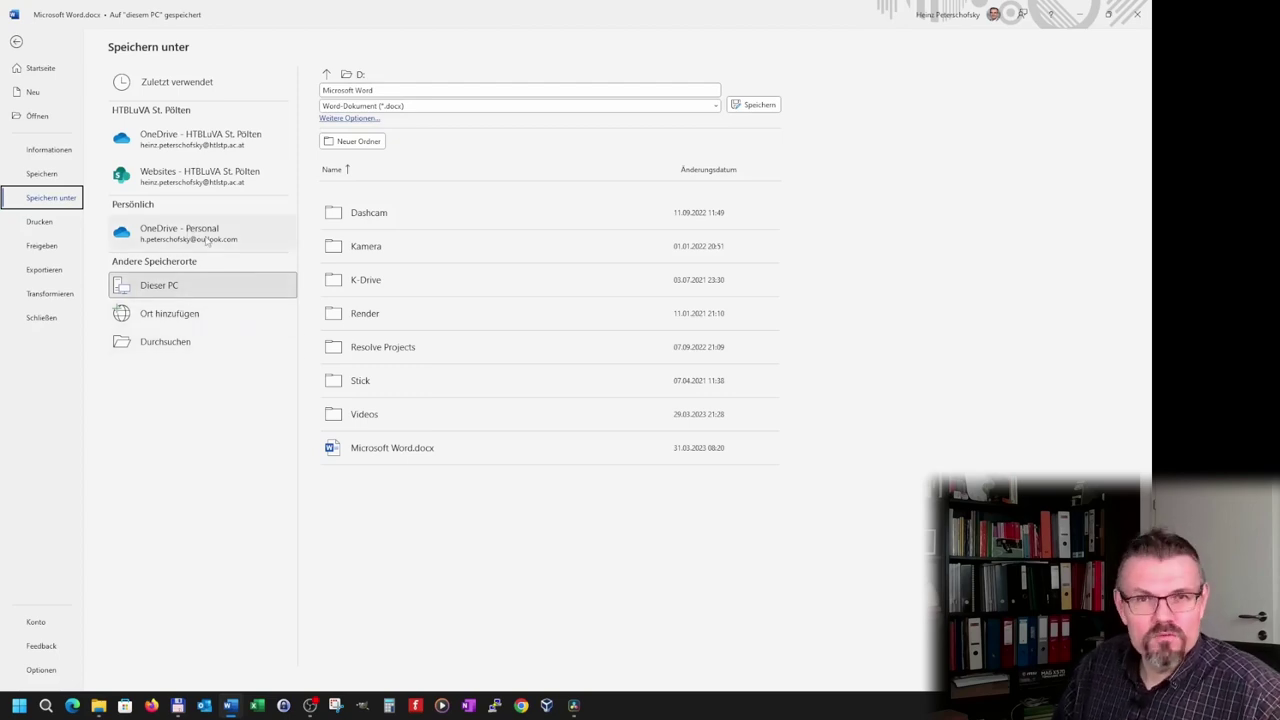
left_click(207, 240)
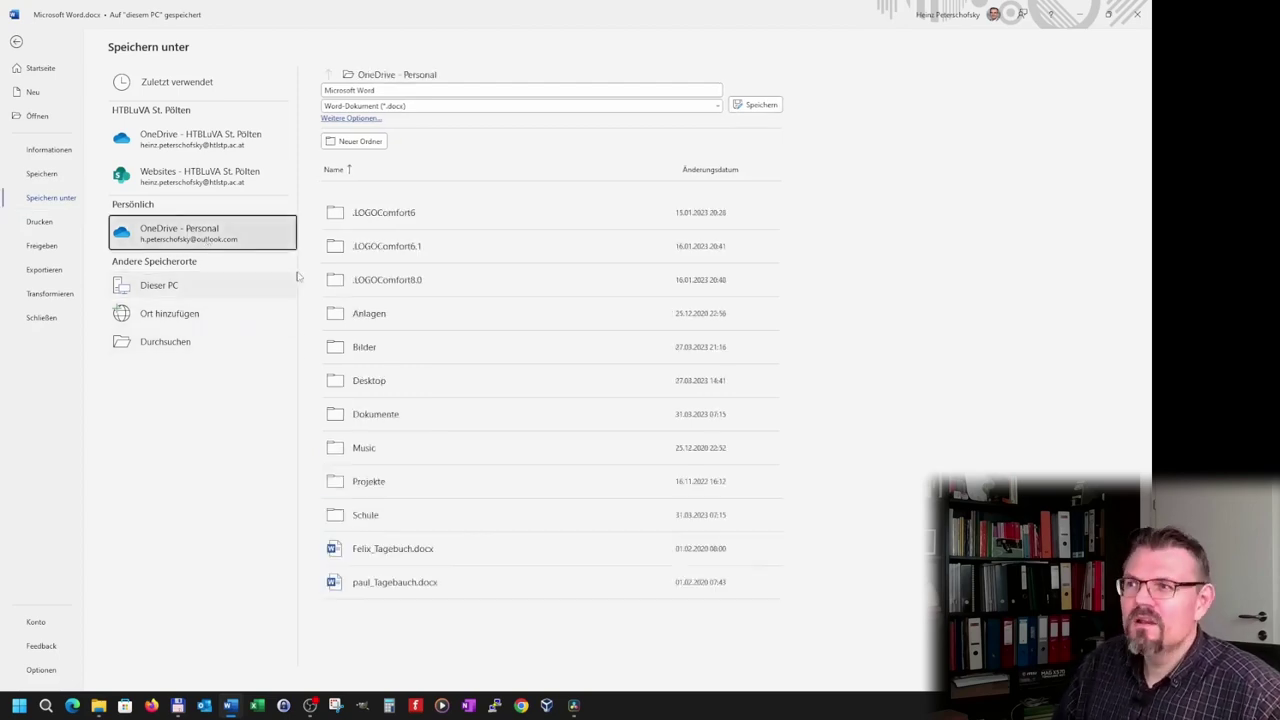
left_click(389, 514)
left_click(370, 212)
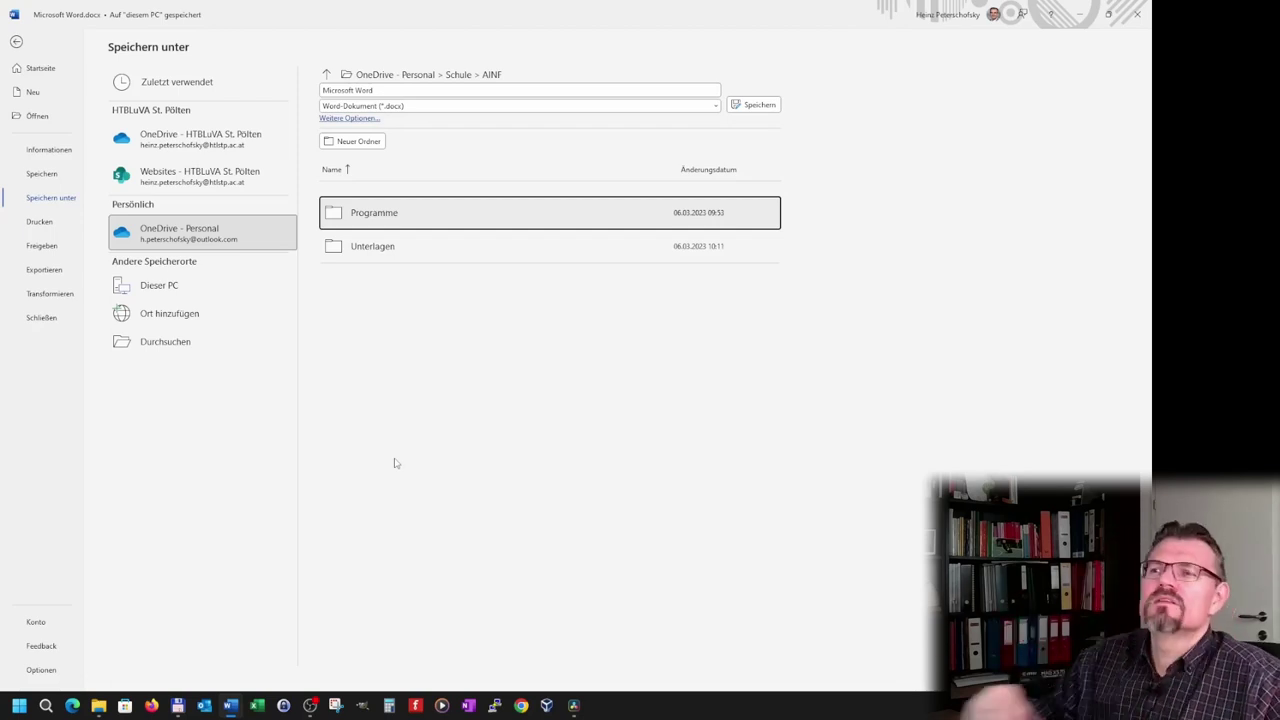
- Save 'Microsoft Word.docx' into OneDrive Schule > AINF through the Durchsuchen dialog, turning AutoSave on
left_click(160, 341)
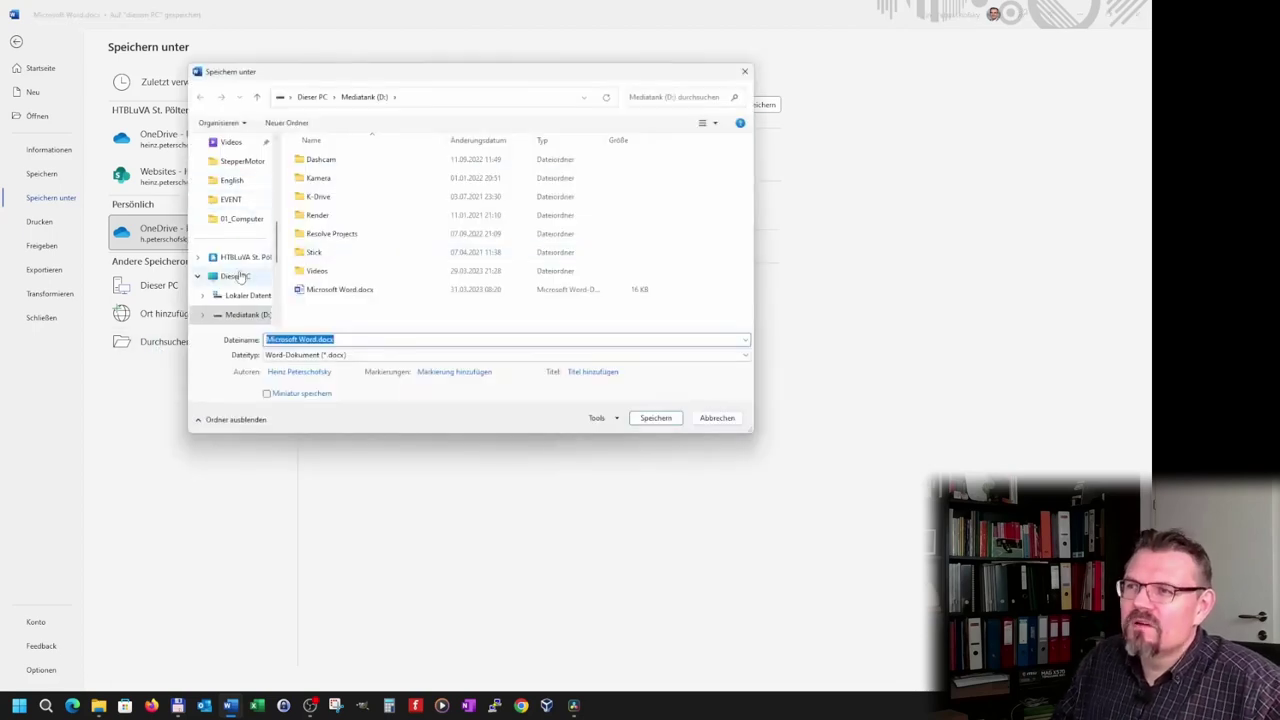
scroll(238, 230, "up", 1)
scroll(238, 228, "up", 2)
scroll(238, 226, "up", 2)
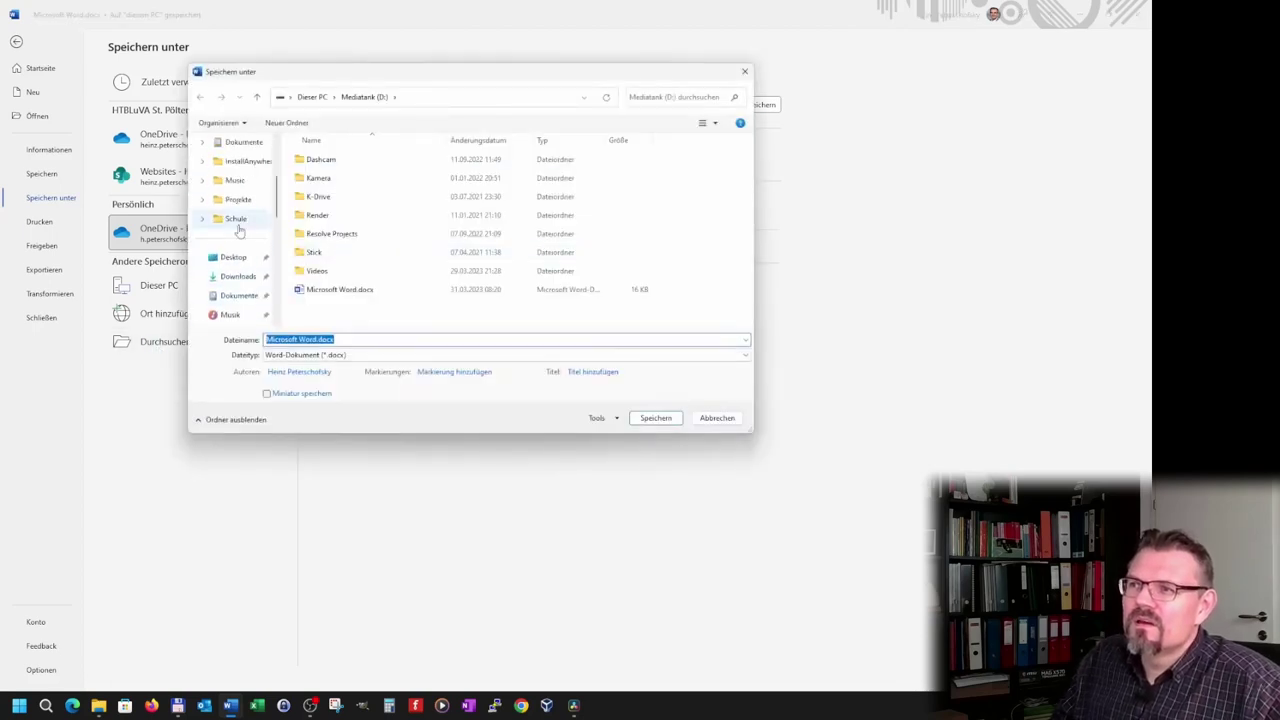
scroll(239, 222, "up", 2)
scroll(240, 218, "up", 2)
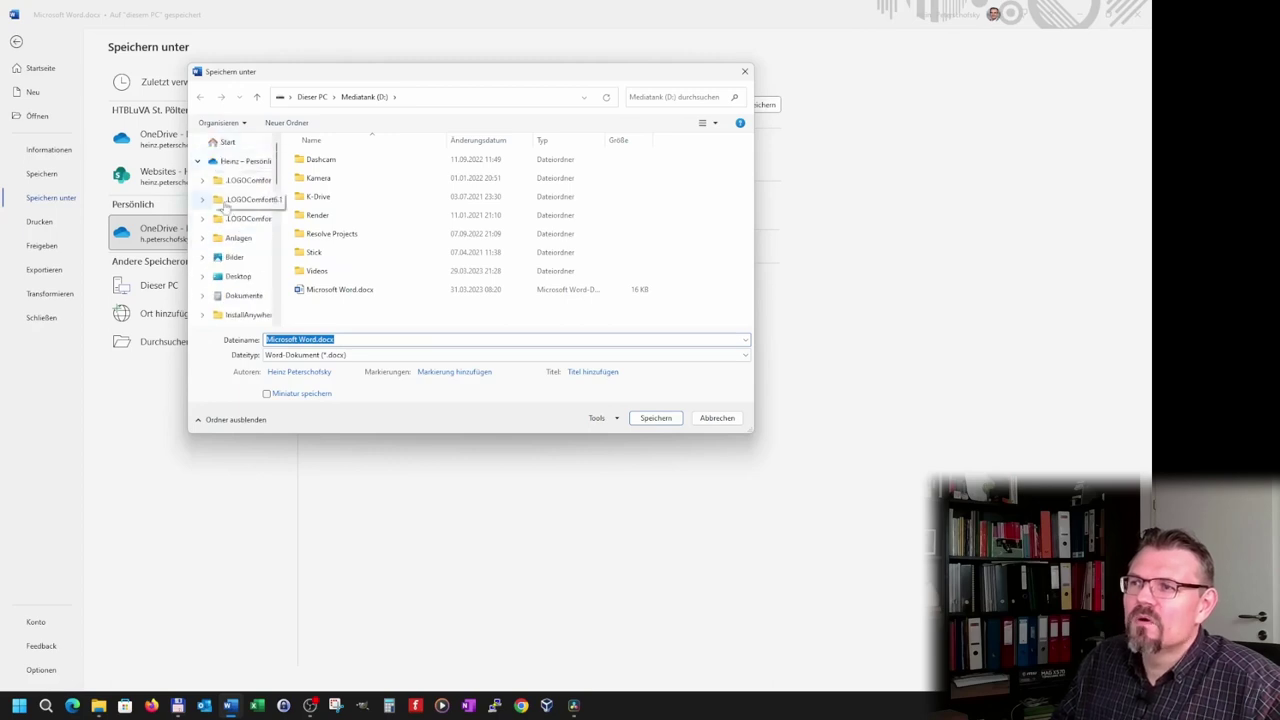
scroll(232, 210, "down", 2)
left_click(236, 298)
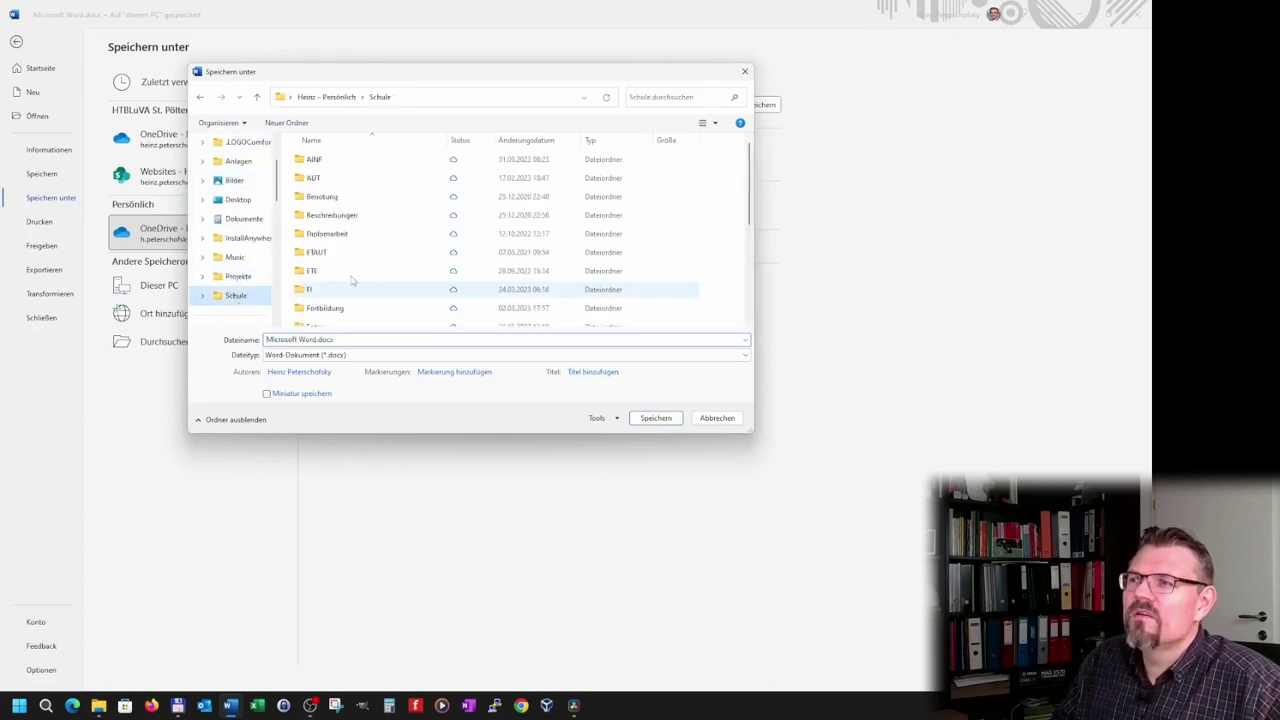
double_click(336, 160)
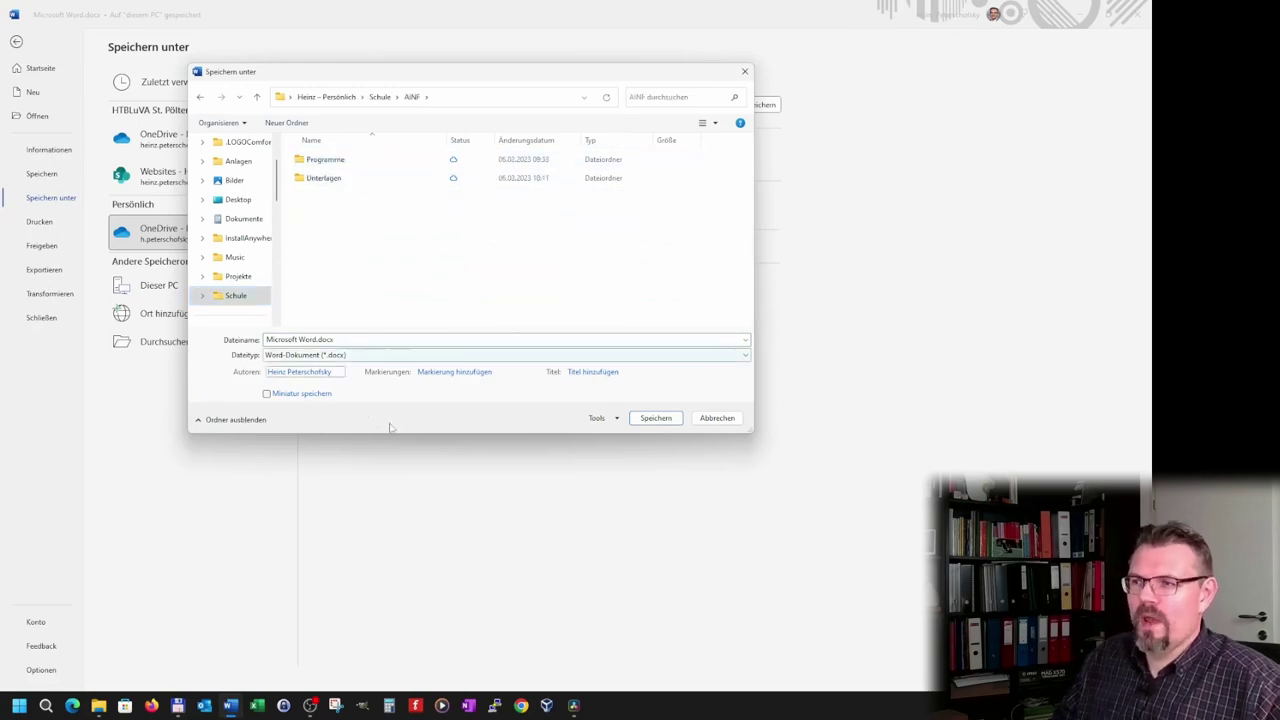
left_click(654, 419)
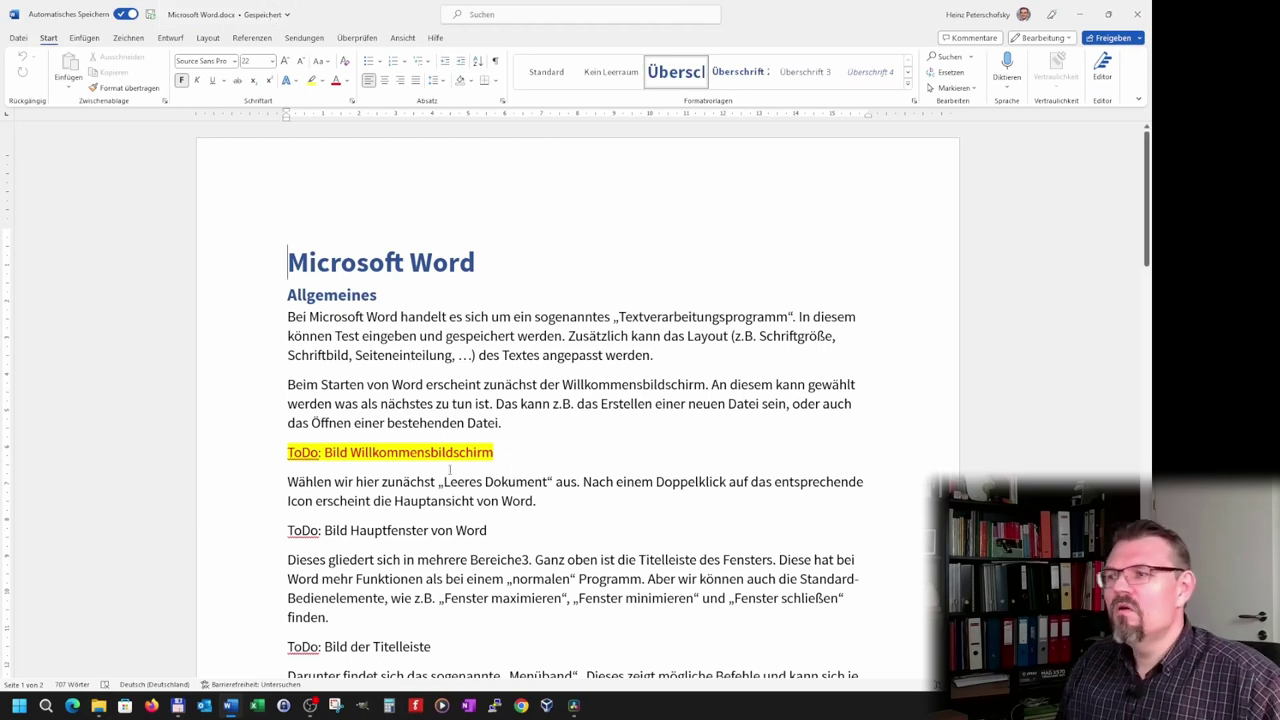
left_click_drag(500, 452, 277, 456)
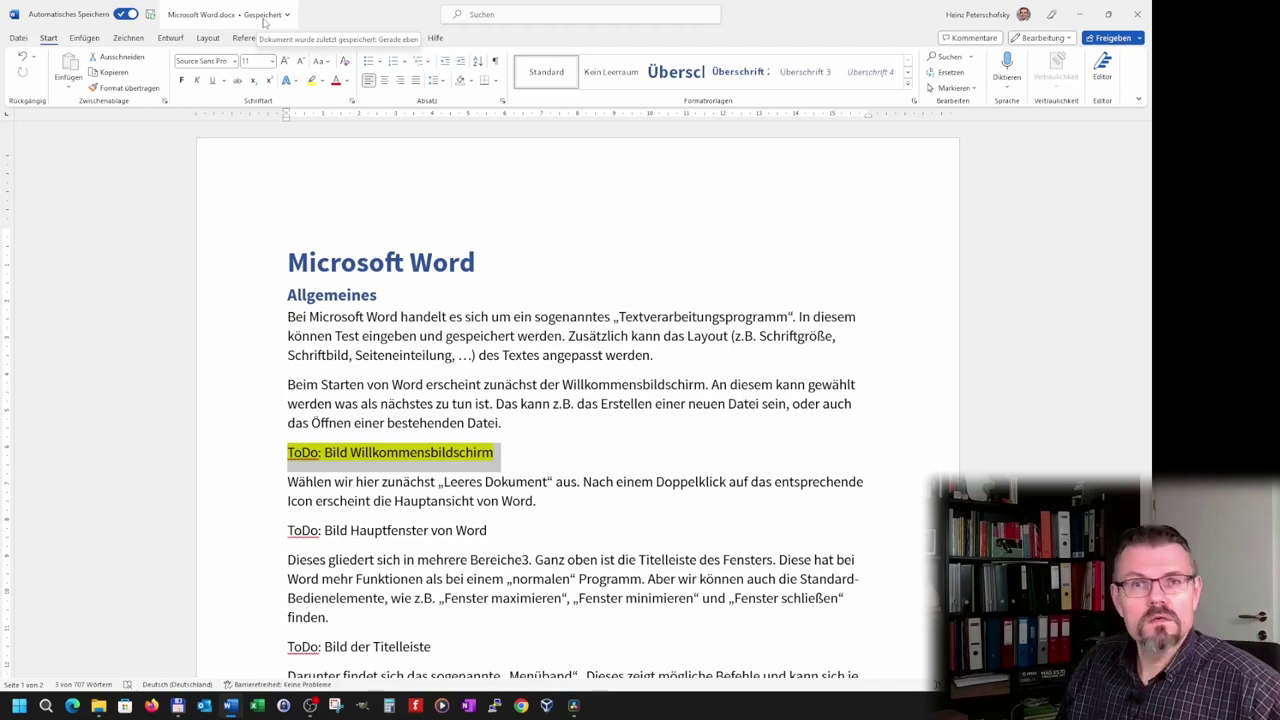
left_click(631, 336)
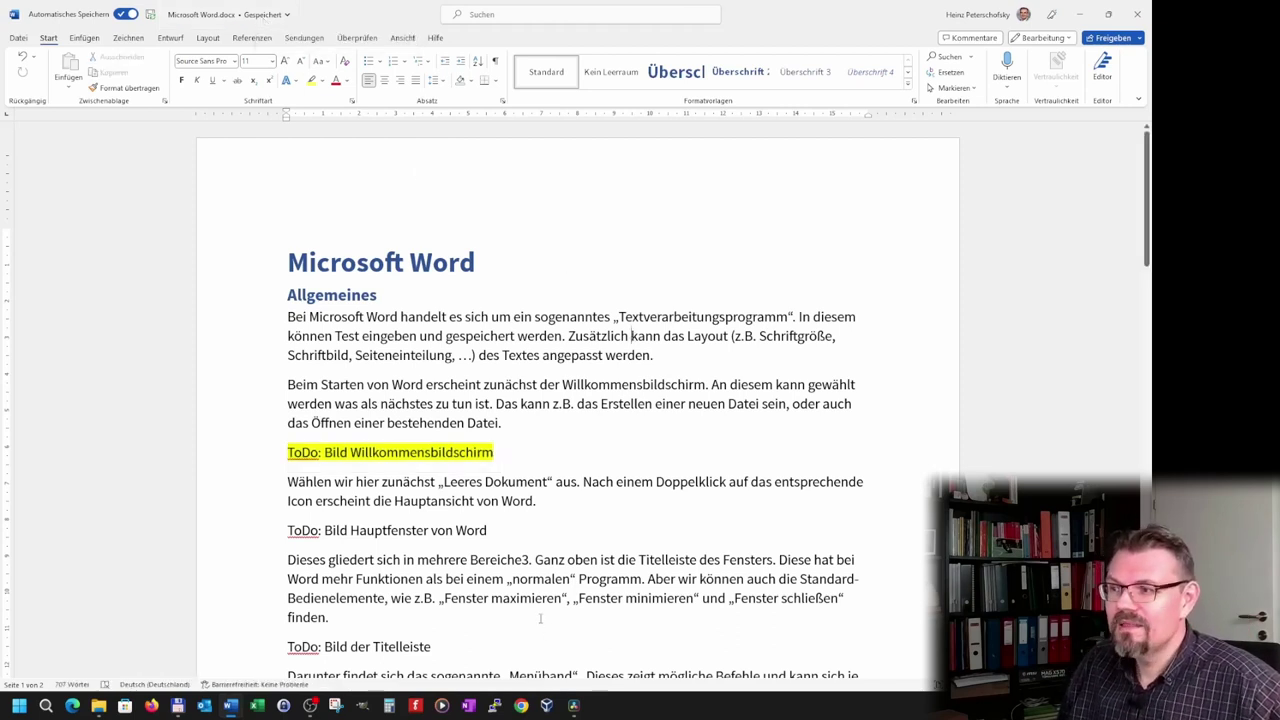